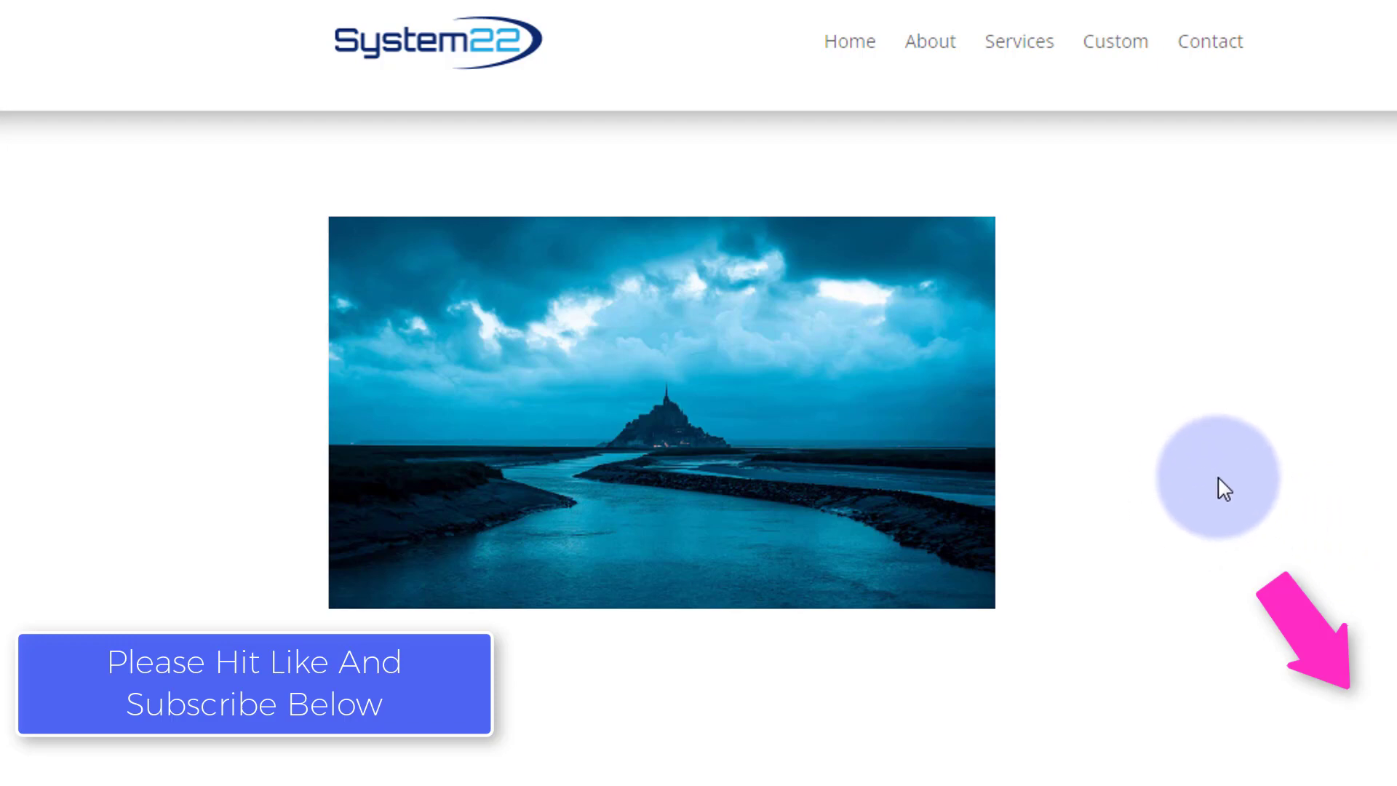
Preview the castle image in its lightbox, then close it.
mouse_move(870, 535)
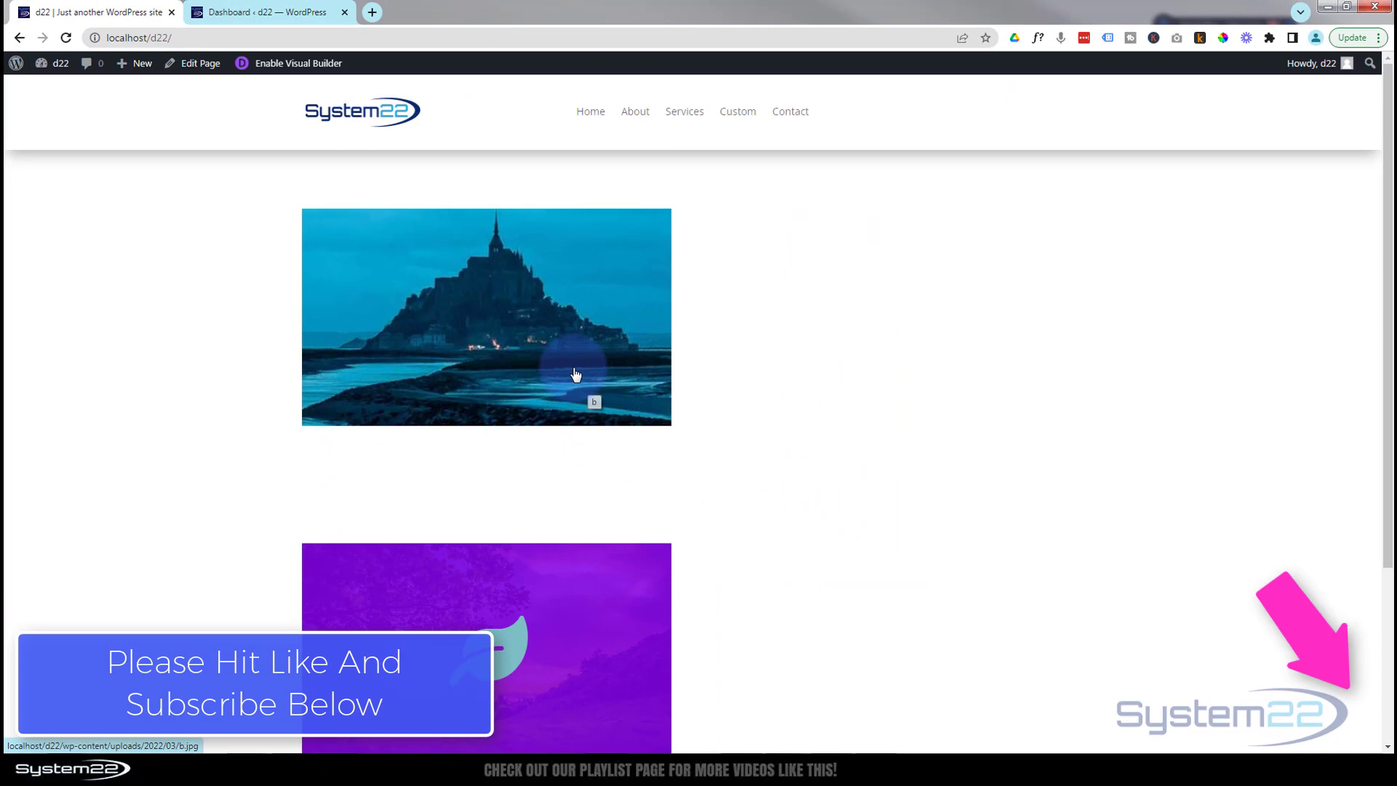
left_click(575, 374)
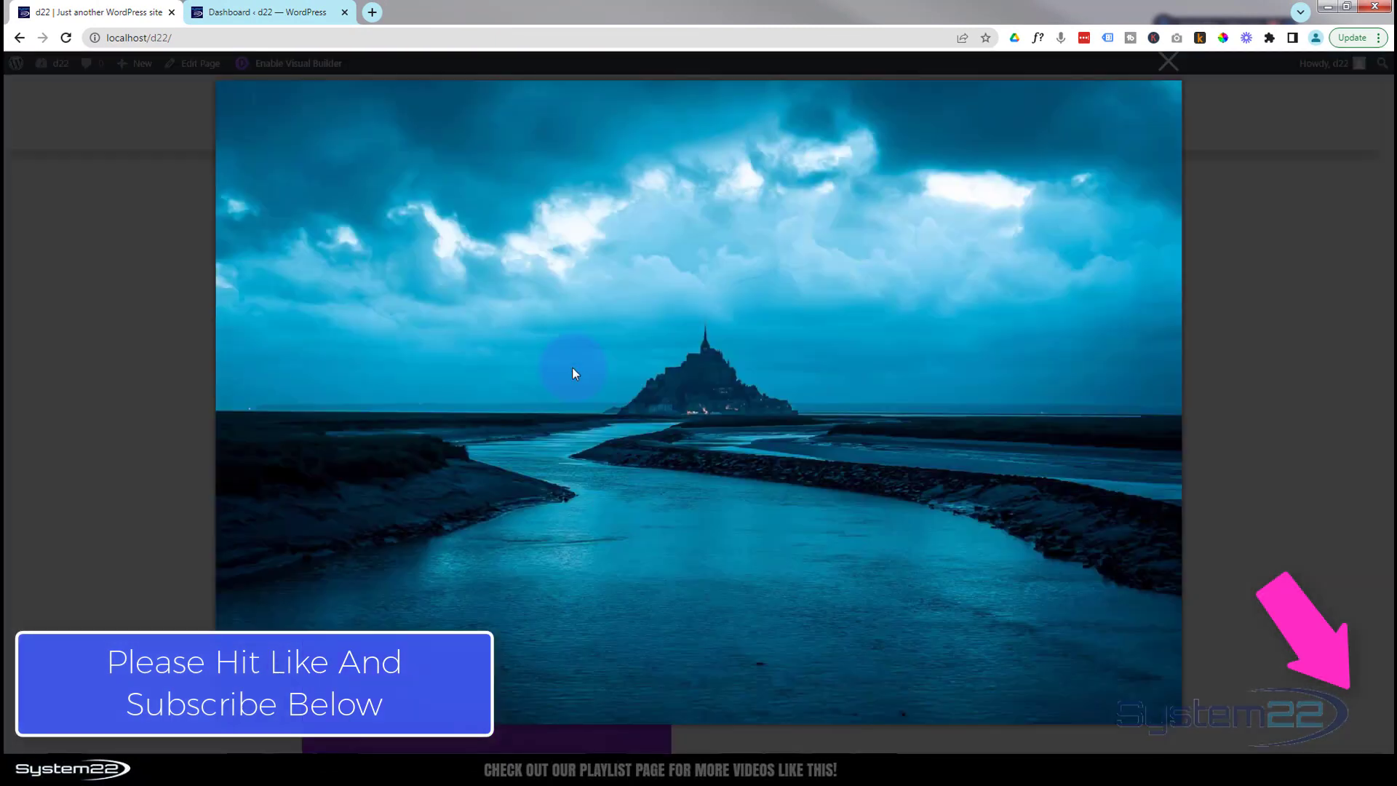
left_click(102, 403)
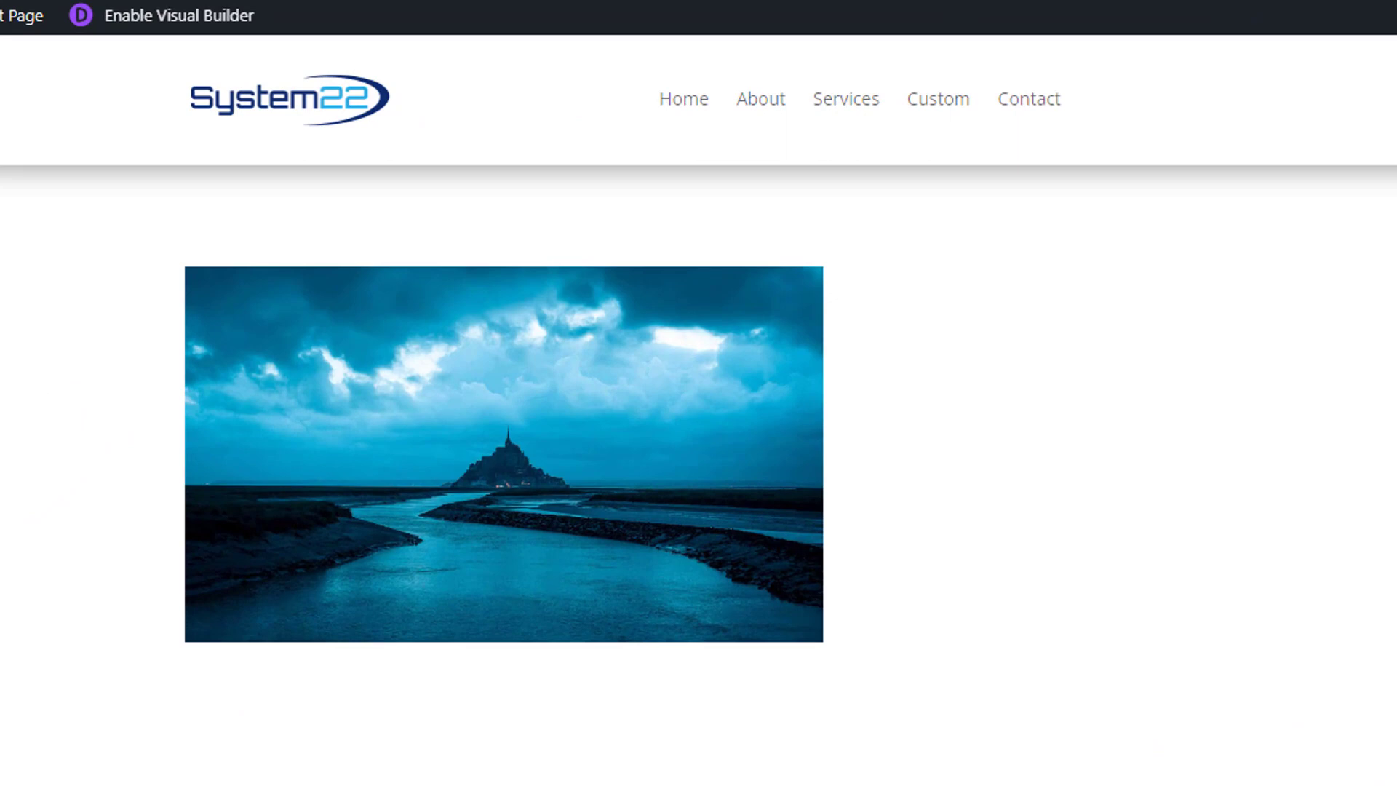
Enable the Visual Builder and bring up Insert Module for the empty column beside the castle.
left_click(160, 21)
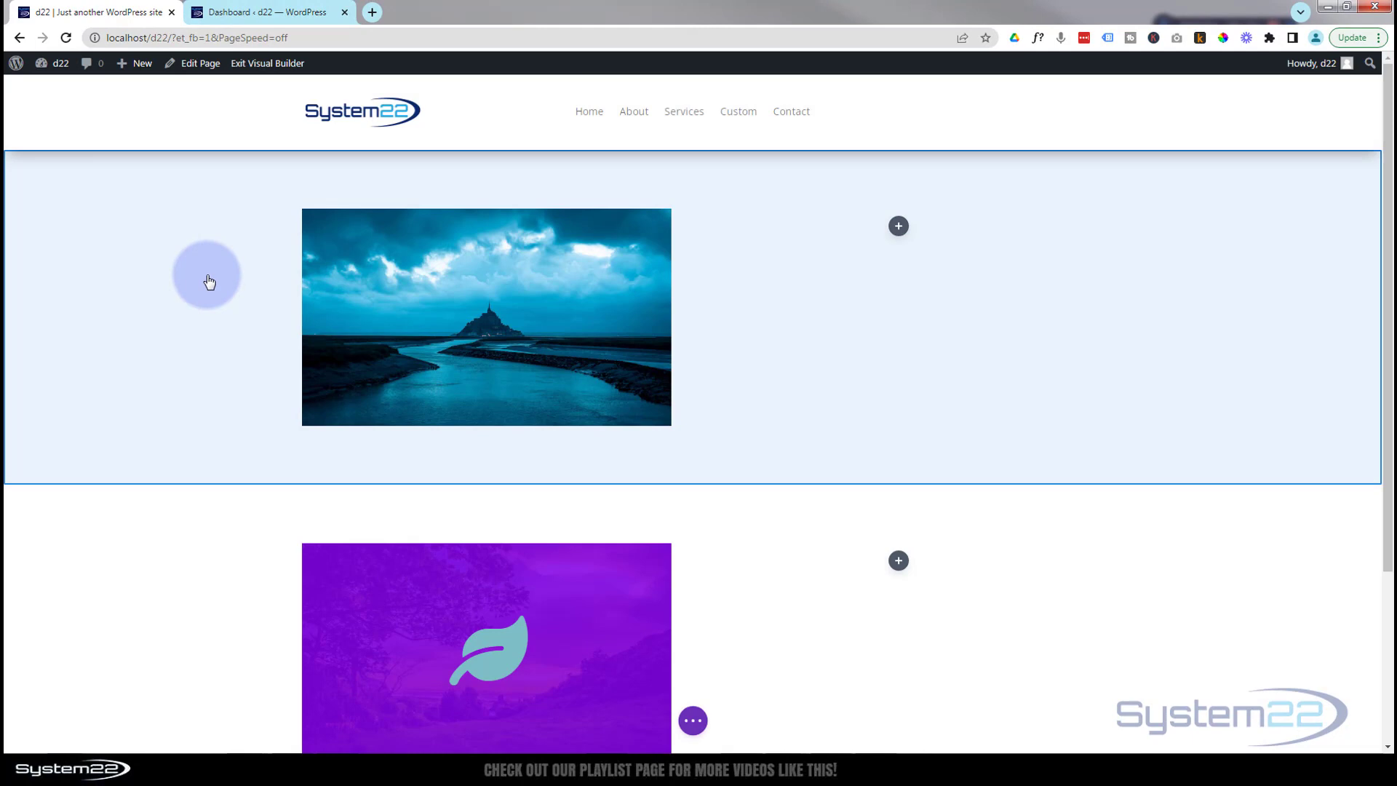
mouse_move(207, 274)
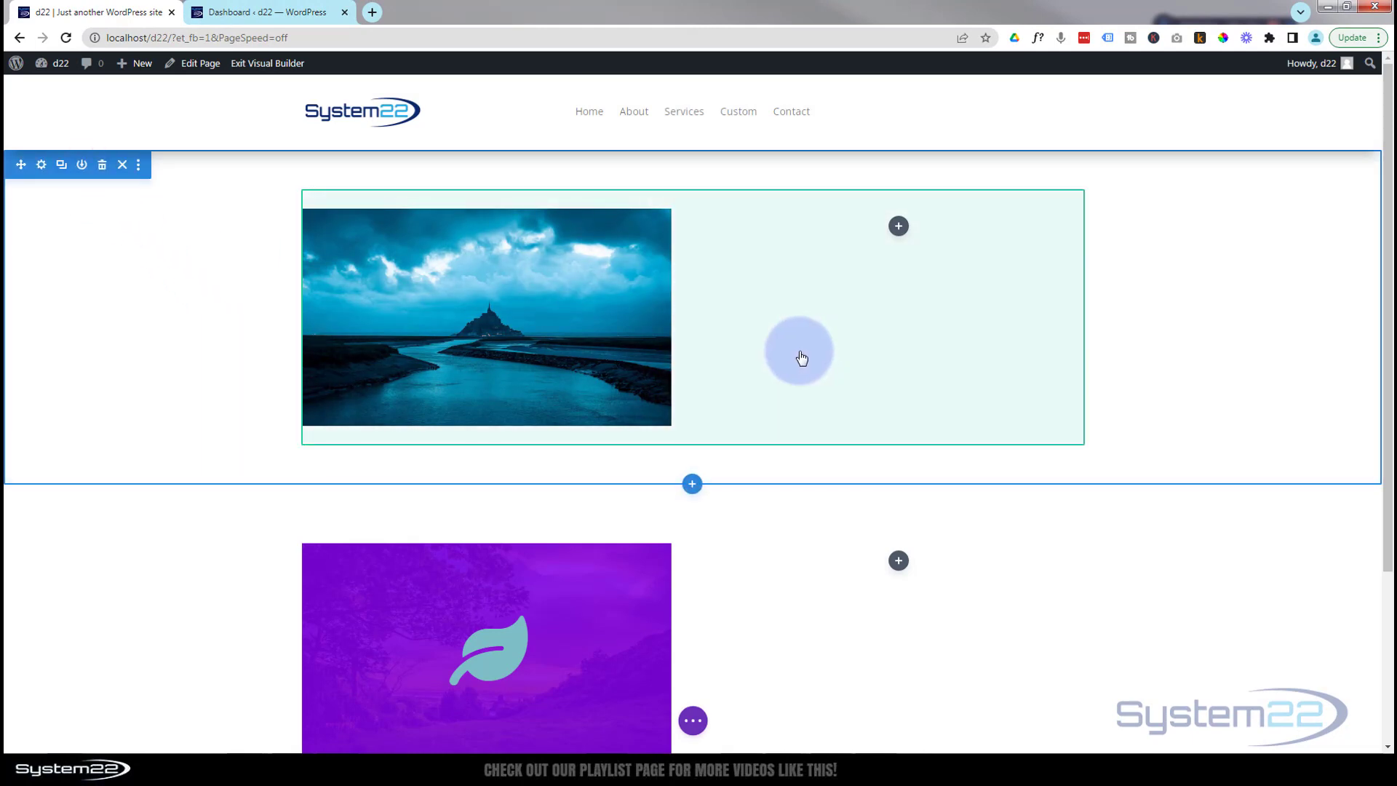
mouse_move(799, 353)
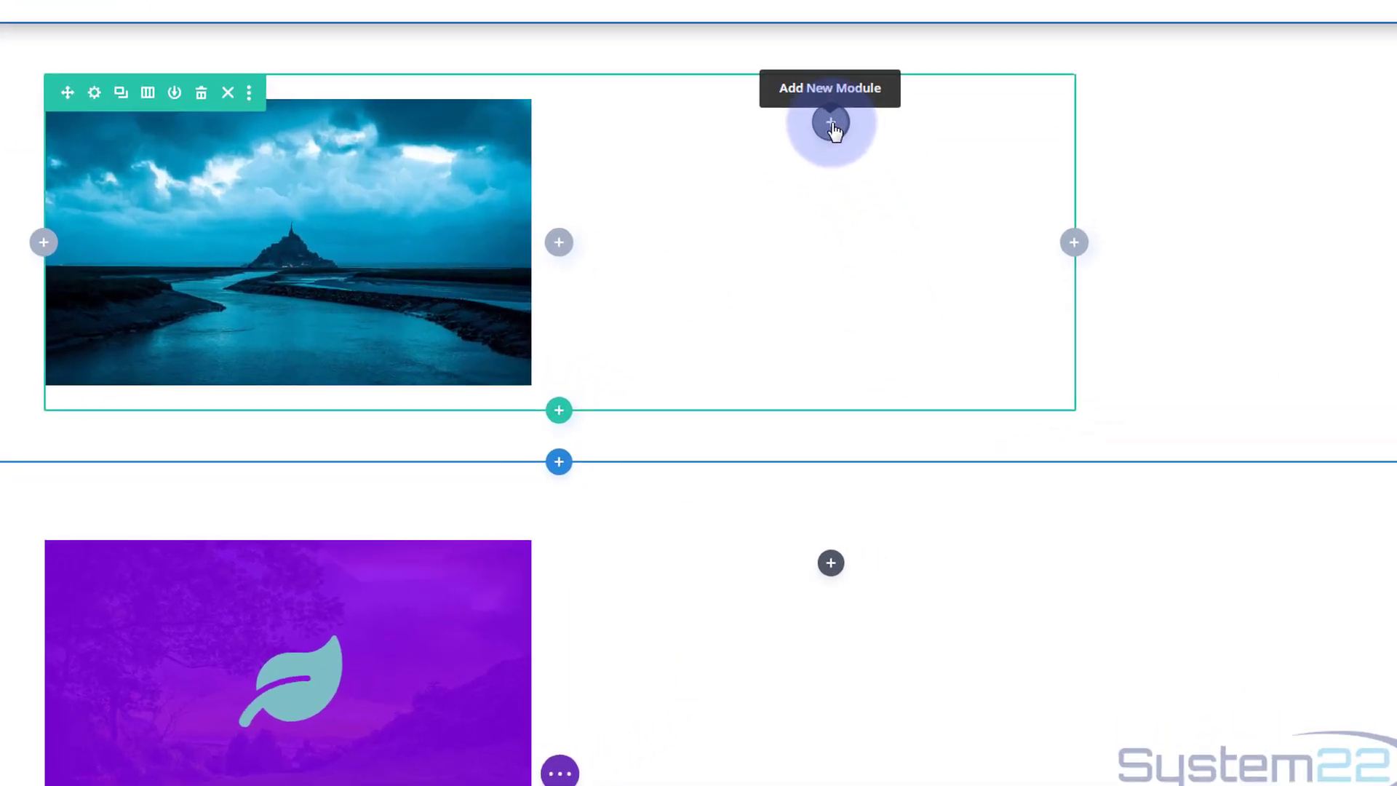
left_click(899, 228)
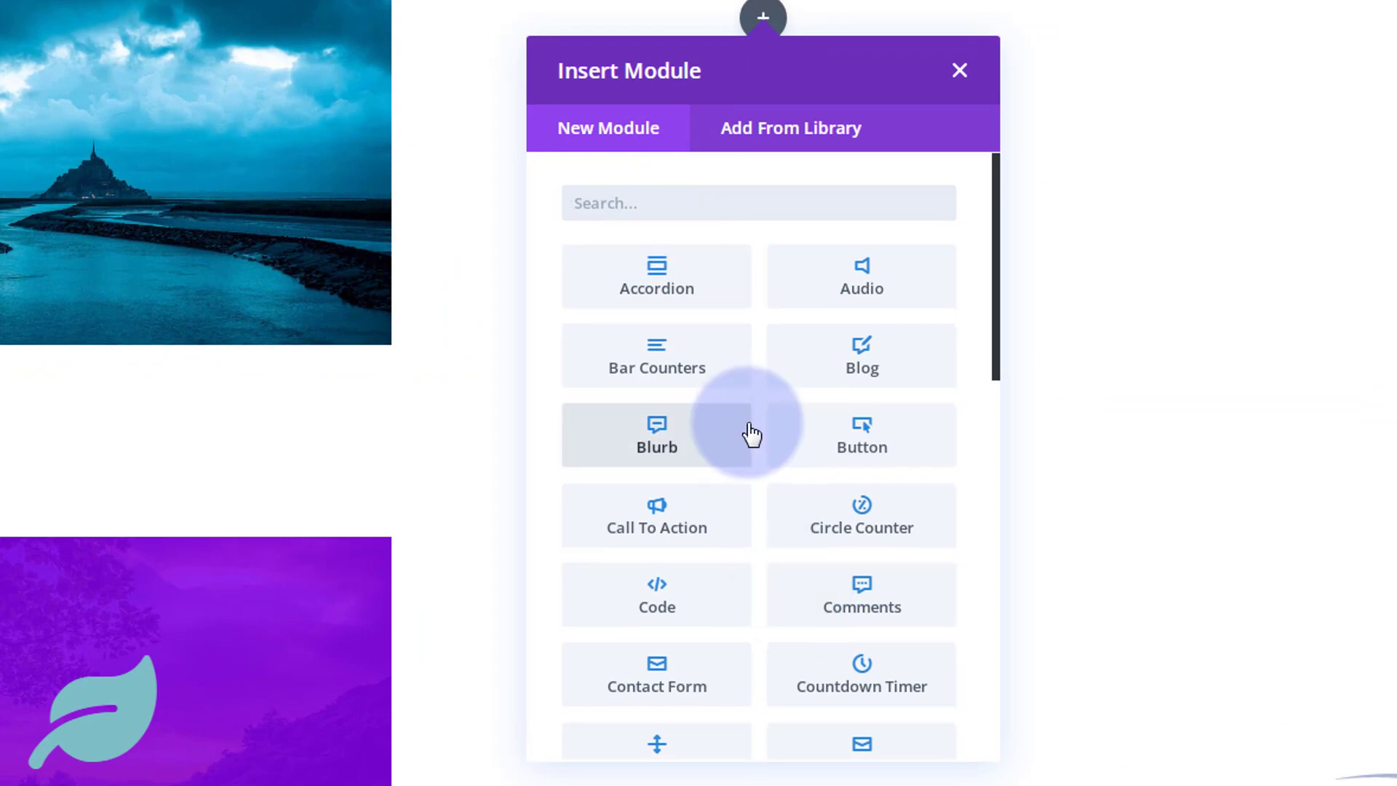
scroll(752, 434, "down", 3)
scroll(752, 433, "down", 10)
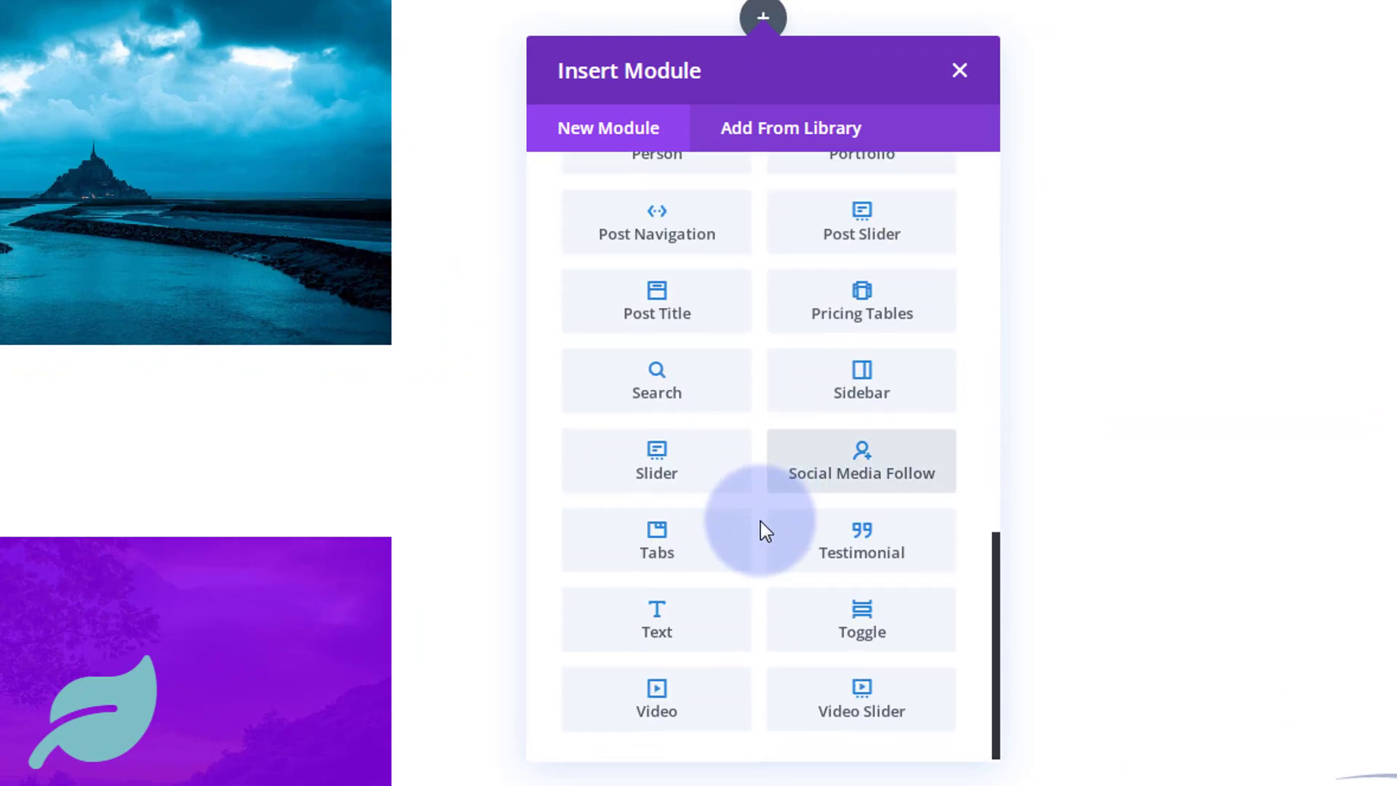
scroll(761, 520, "up", 6)
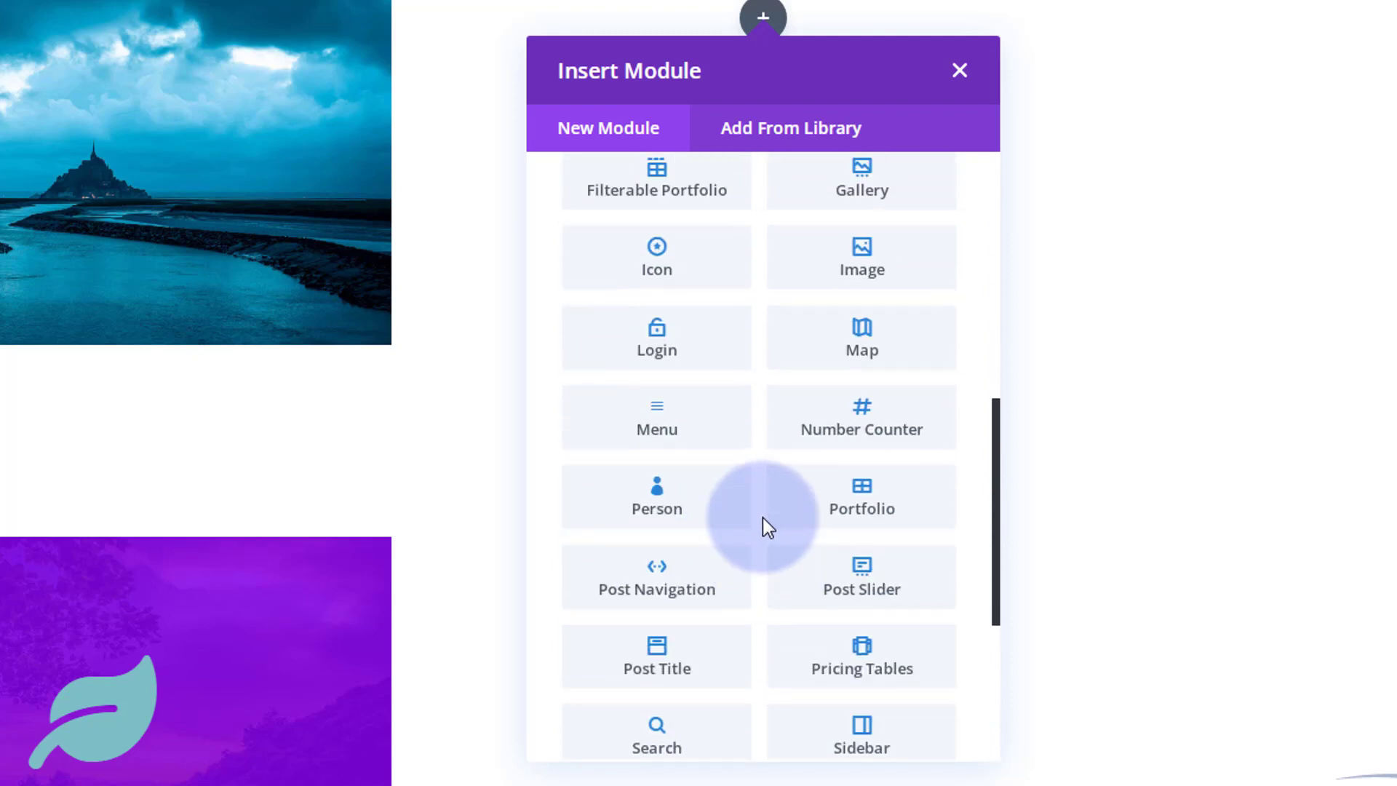
scroll(762, 517, "up", 2)
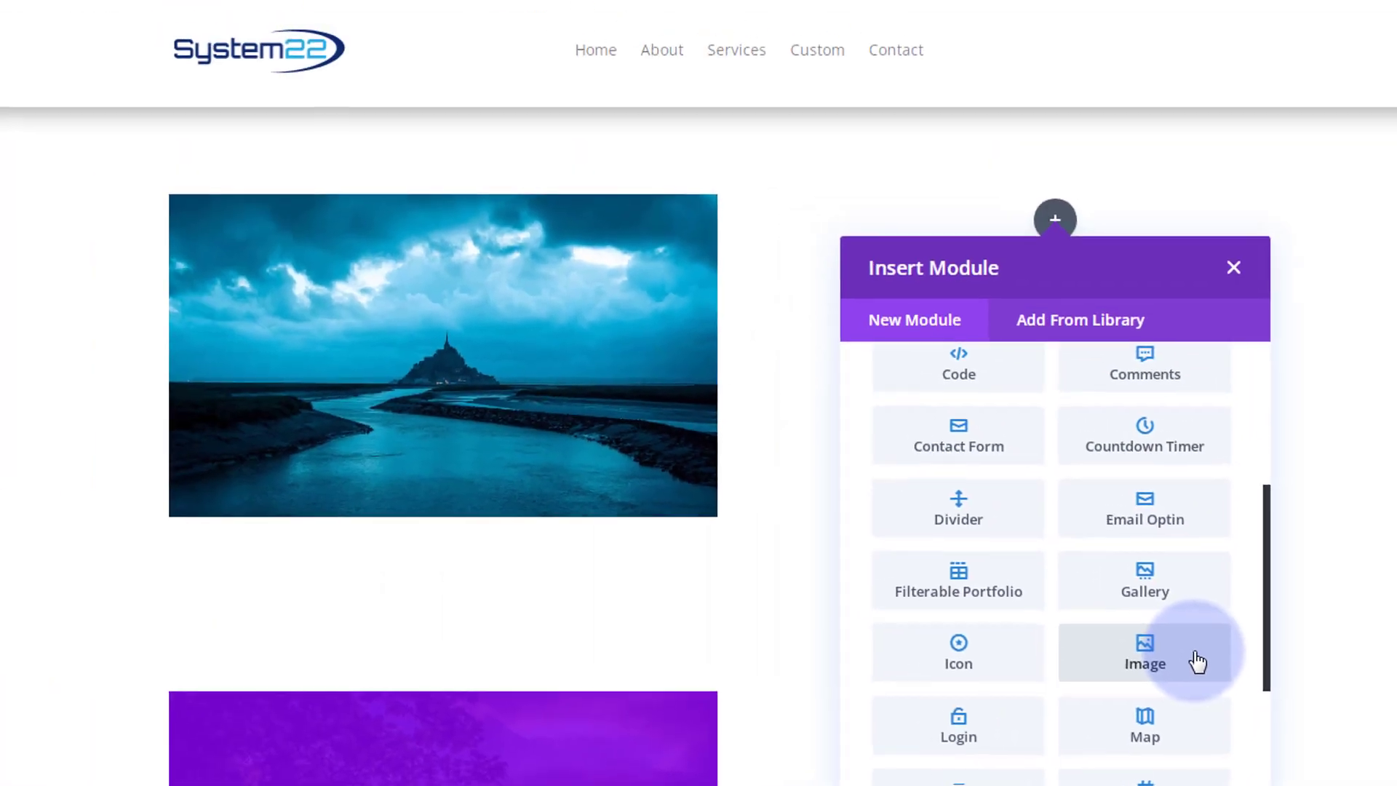
Insert an Image module showing the opt1.jpg city skyline photo from the Media Library.
left_click(856, 432)
left_click_drag(1060, 103, 390, 121)
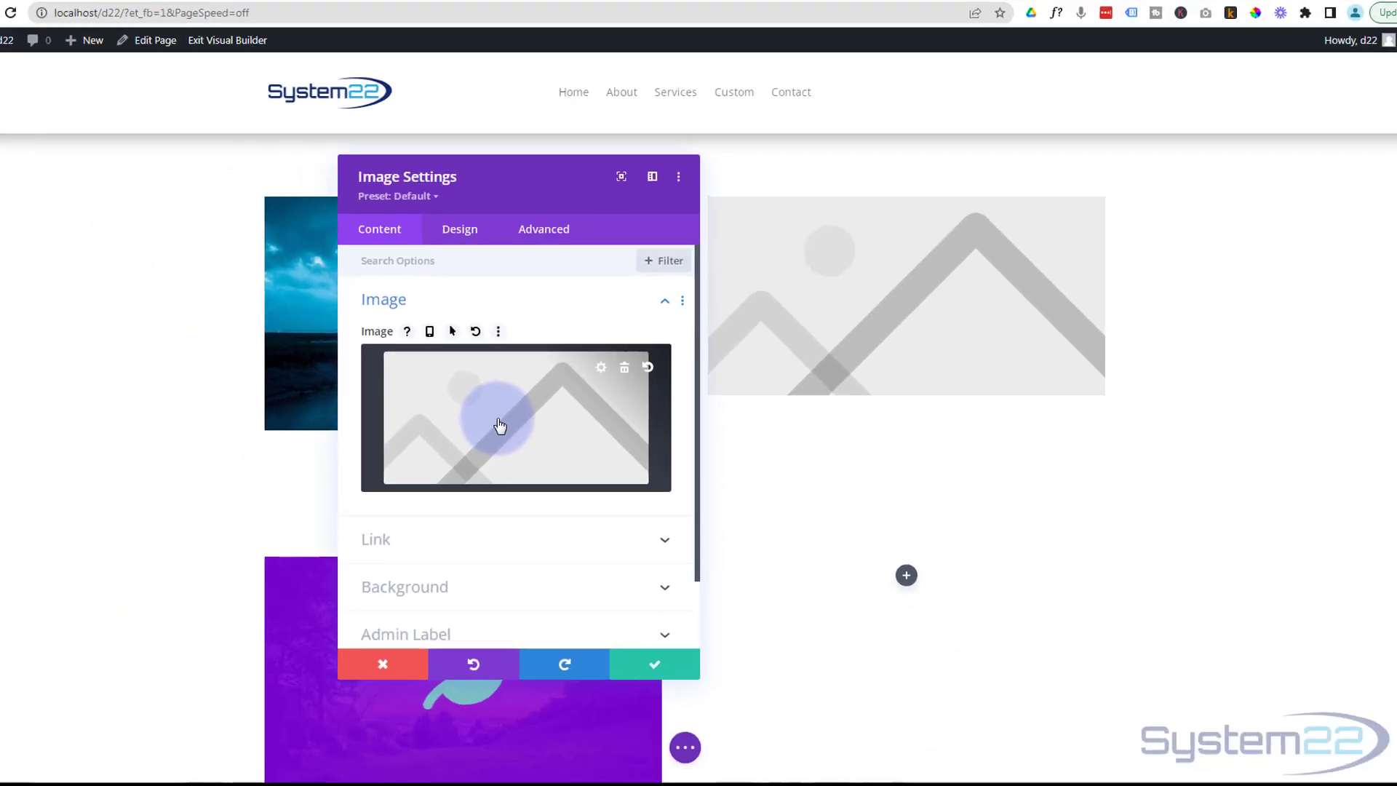
left_click(381, 436)
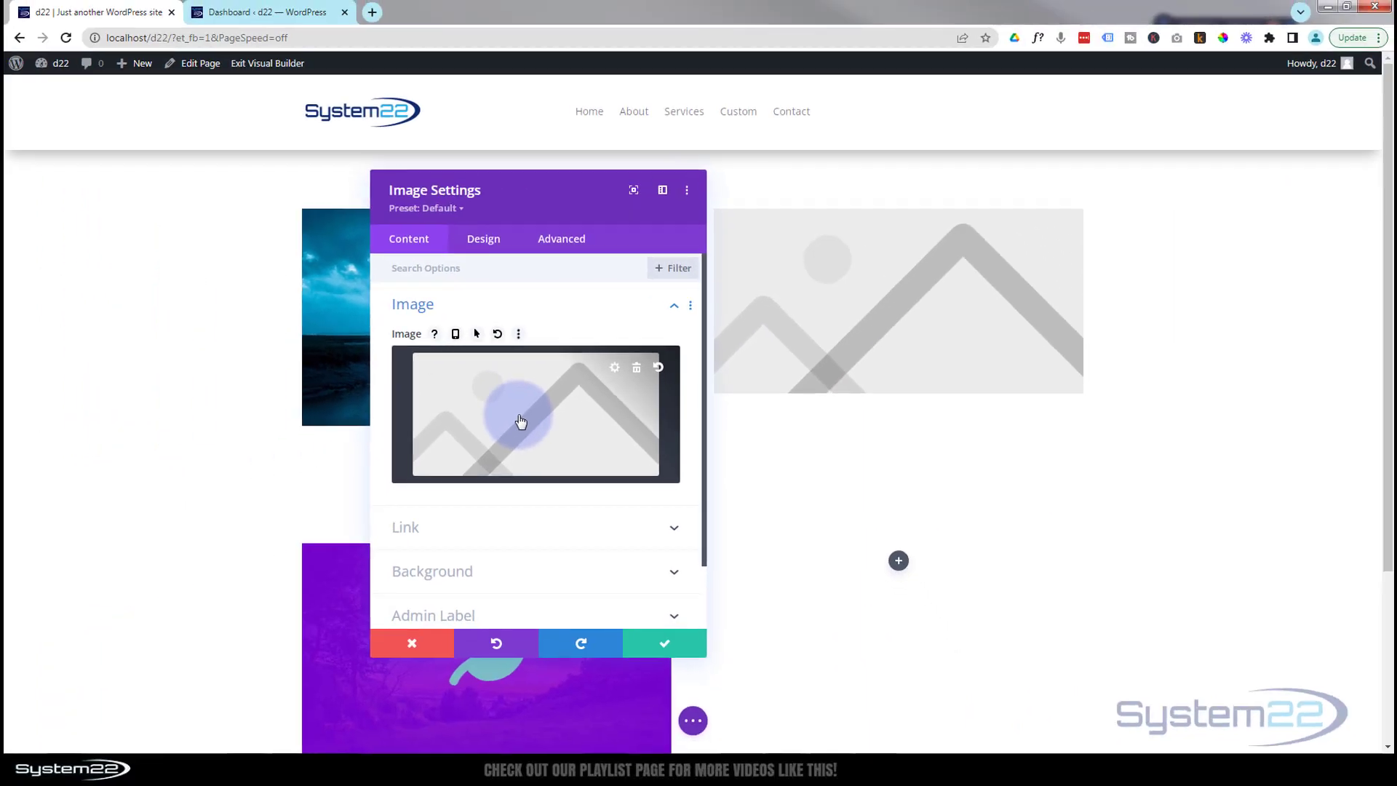
left_click(338, 240)
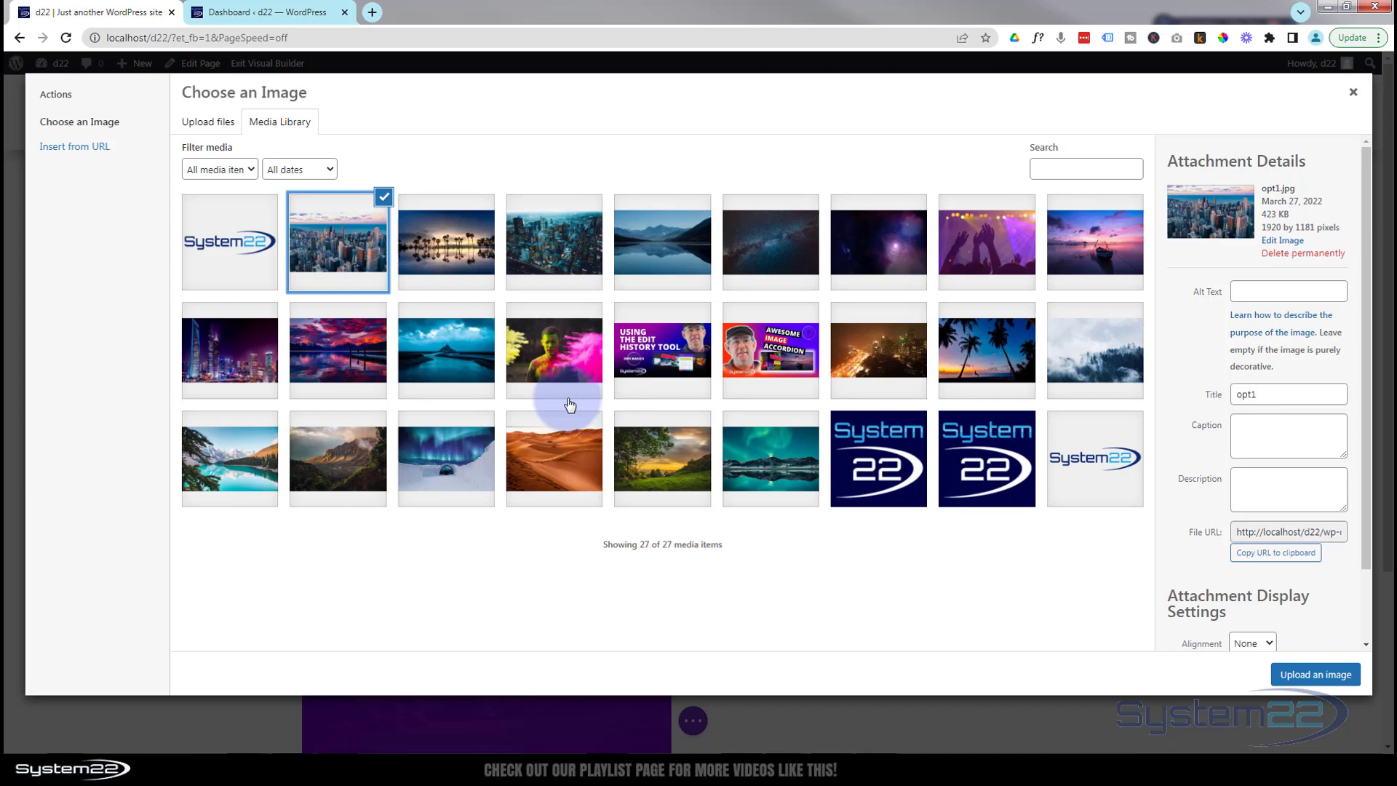
left_click(1317, 675)
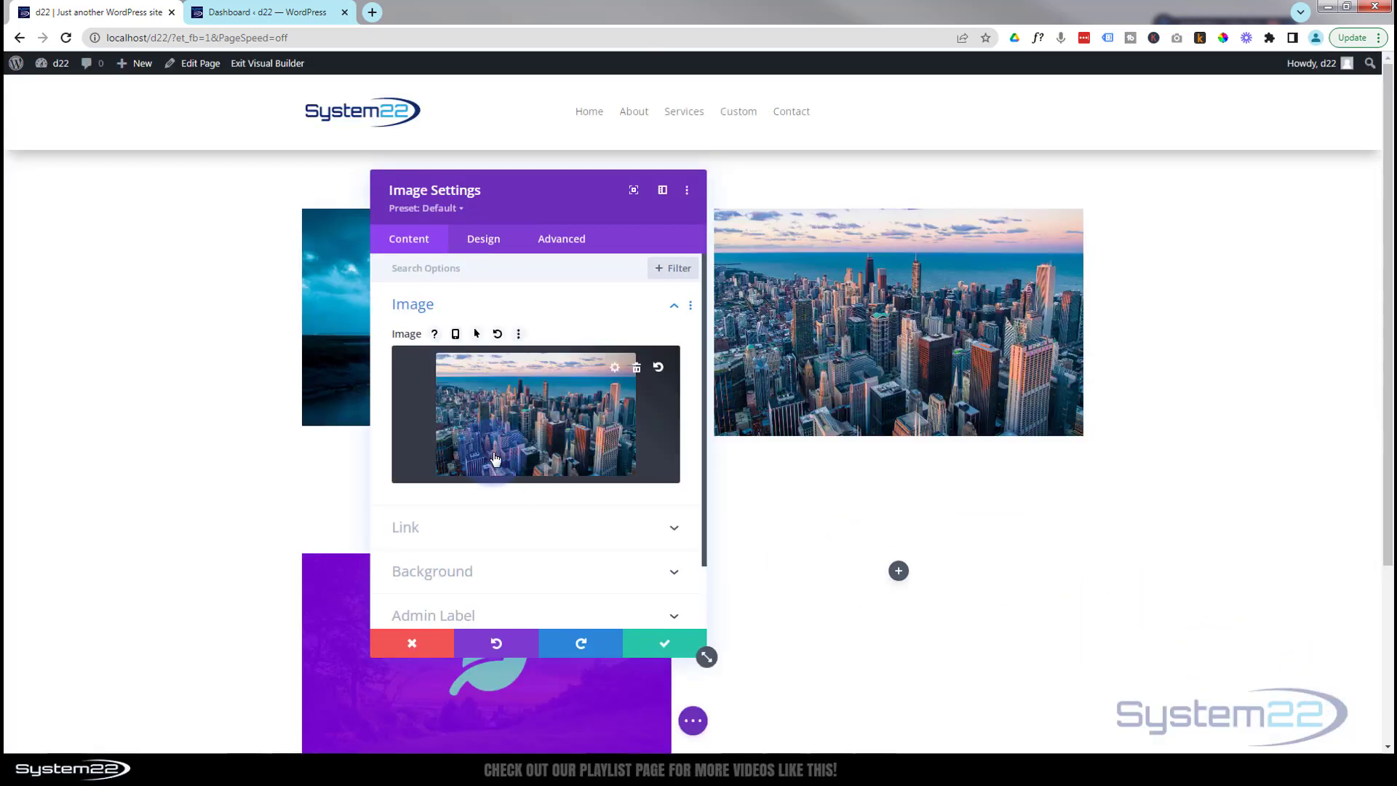
In the city image's Link settings, switch Open in Lightbox to YES.
scroll(524, 469, "down", 3)
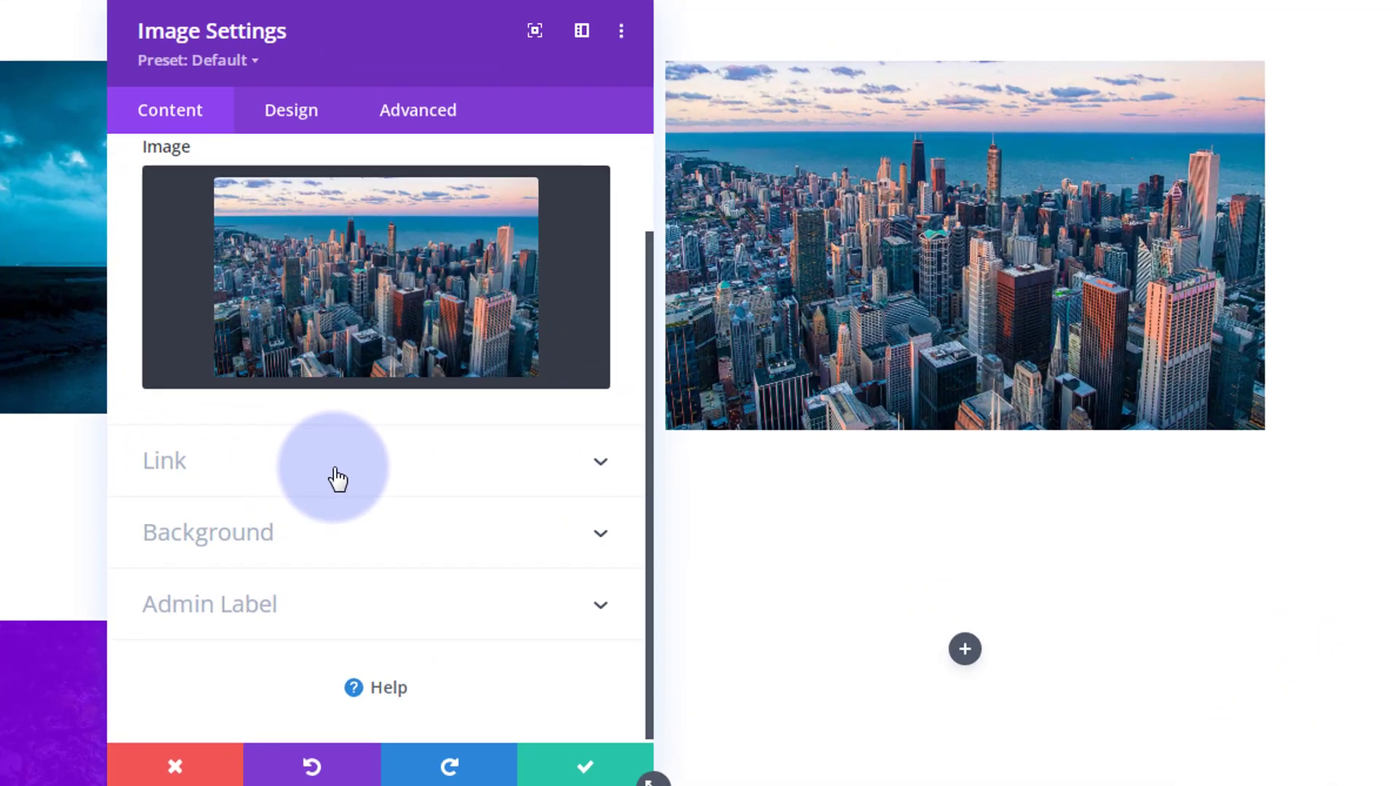
left_click(434, 472)
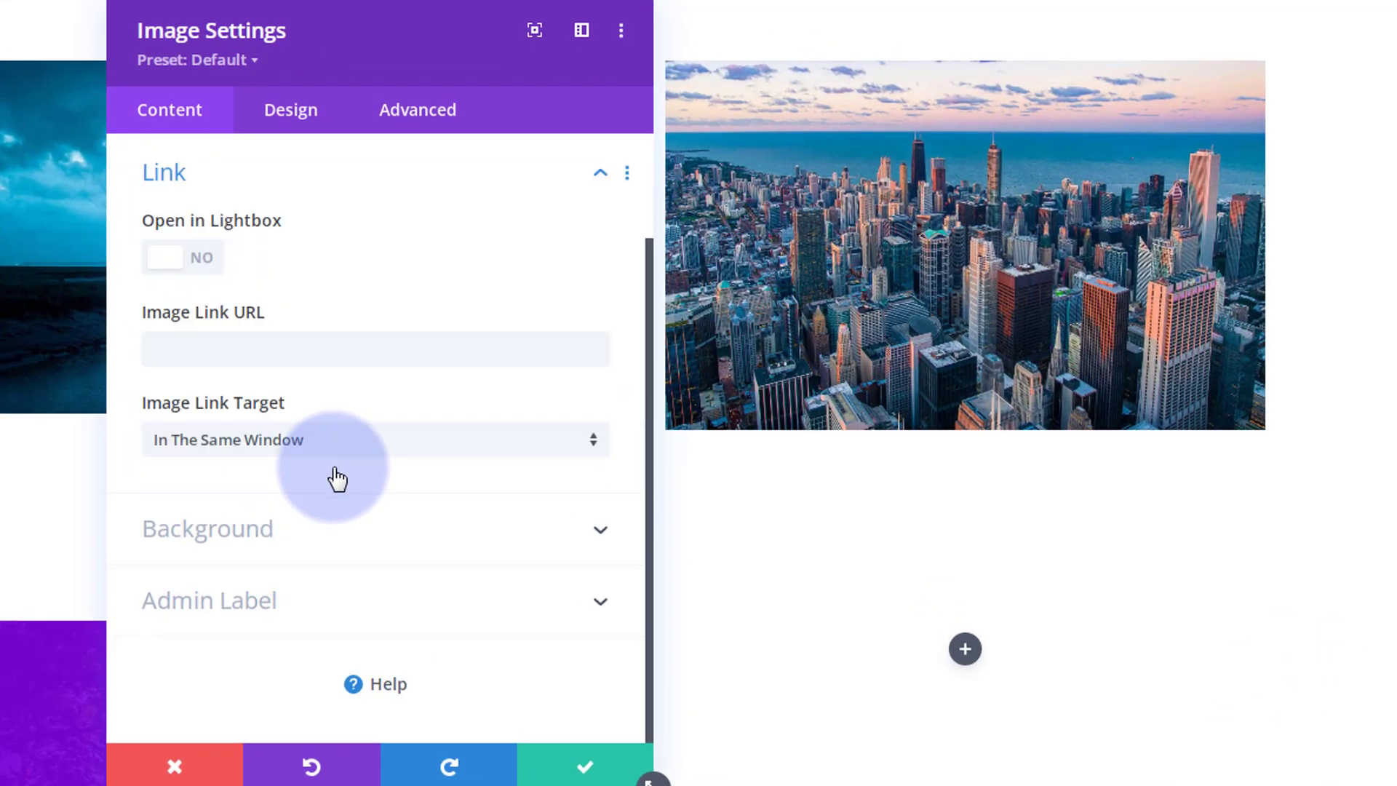
left_click(191, 262)
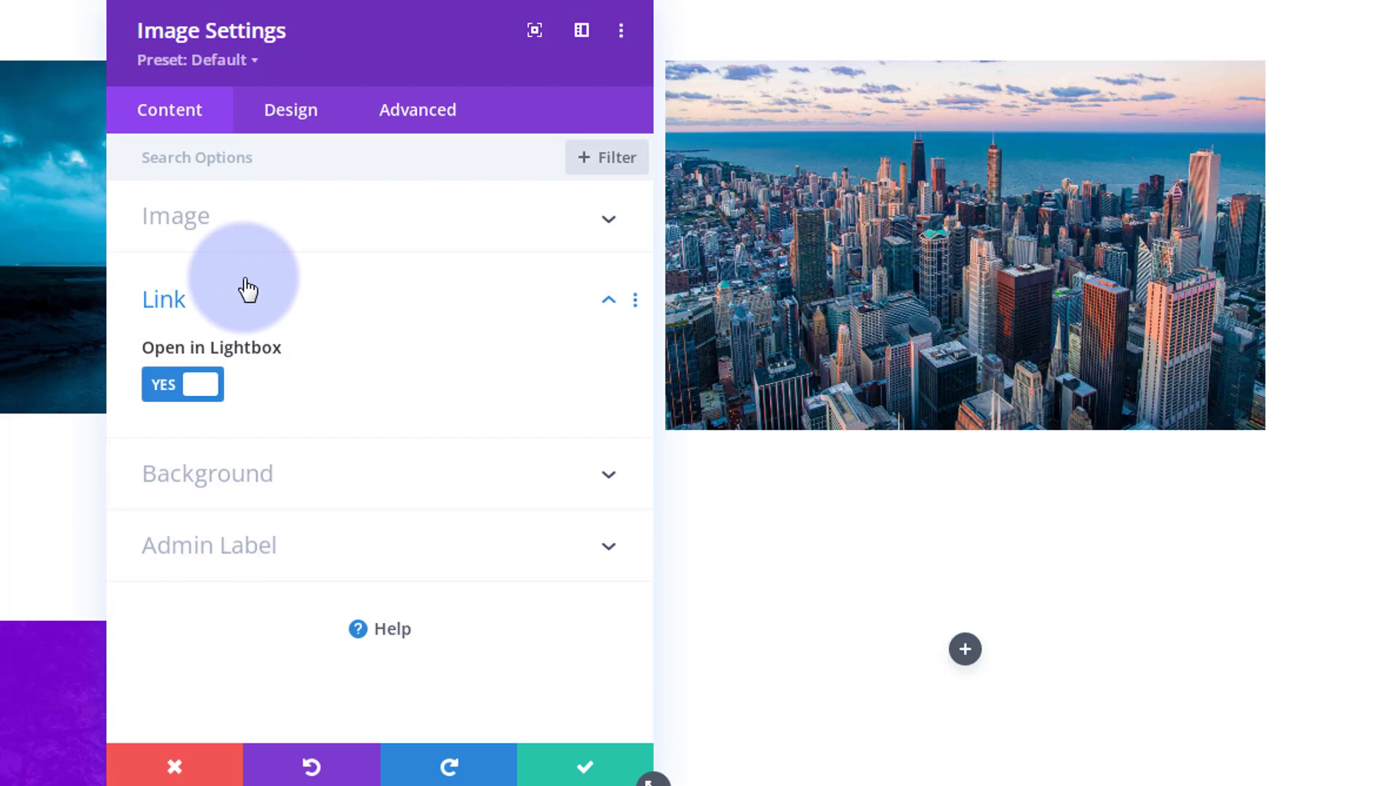
left_click(169, 393)
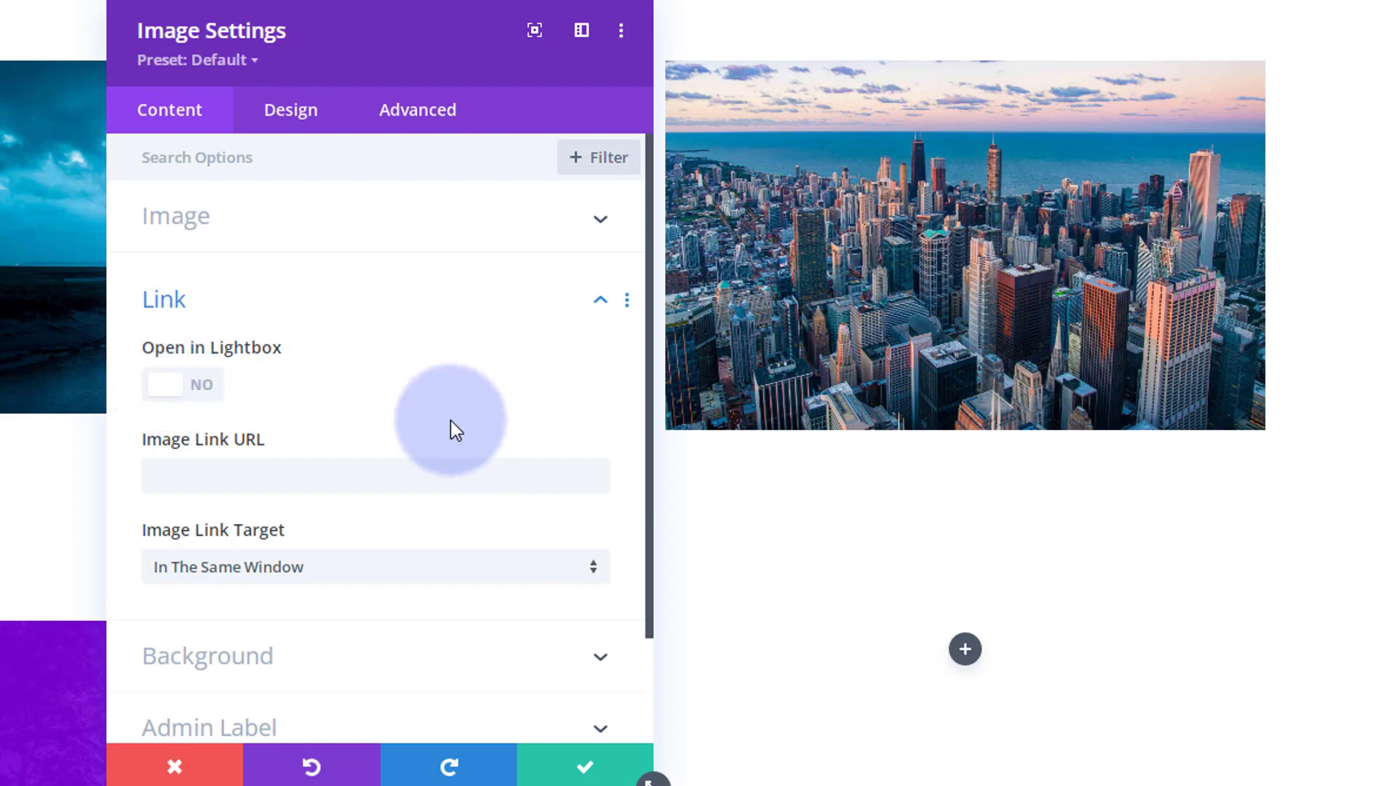
left_click(174, 478)
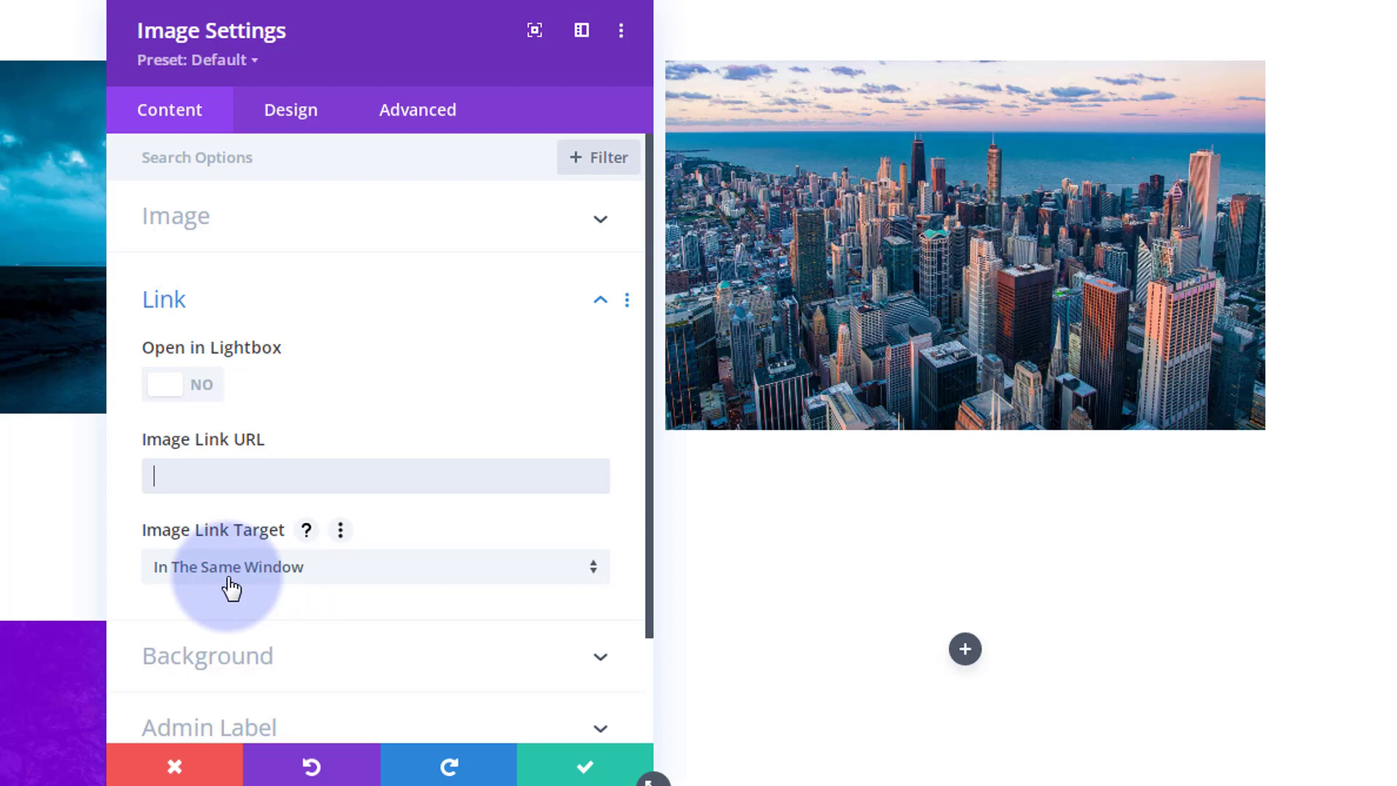
left_click(203, 390)
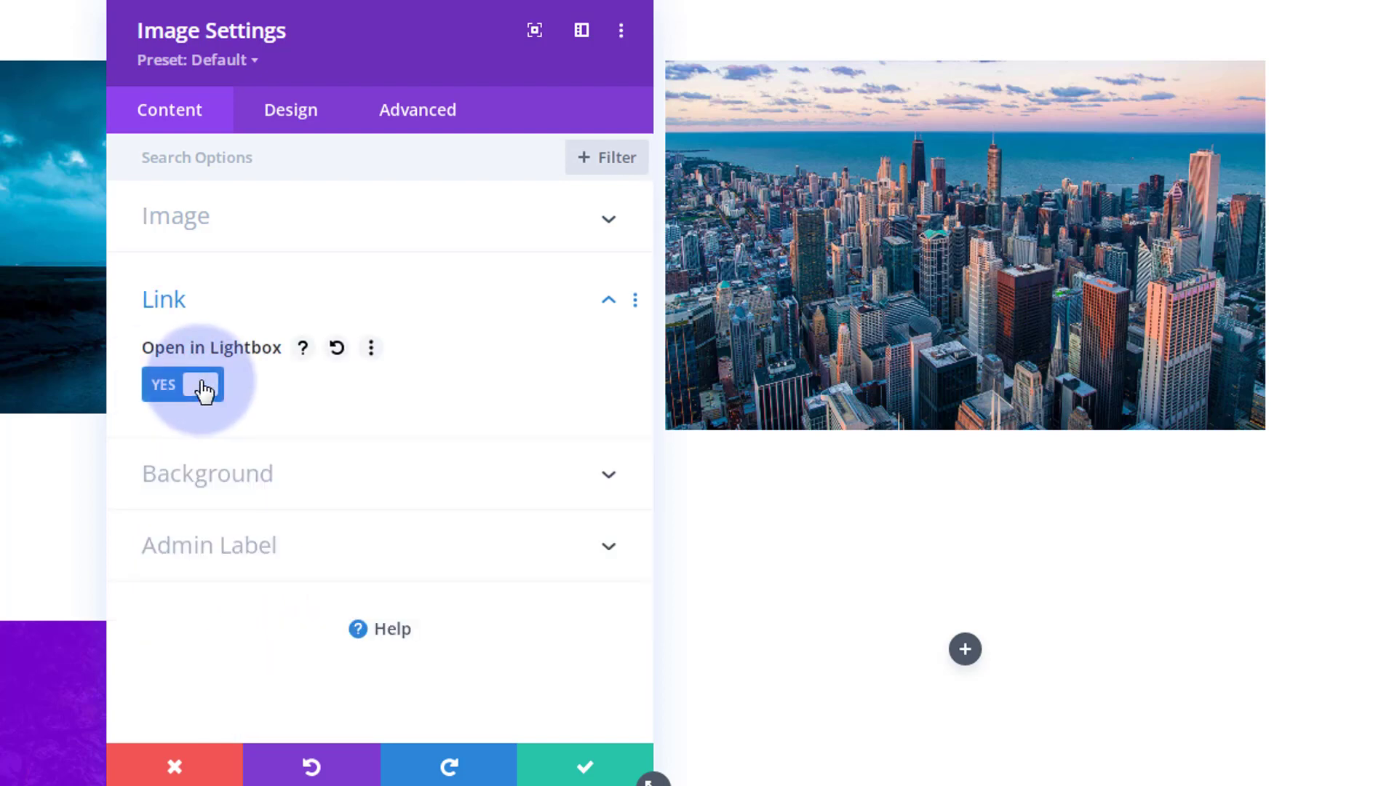
left_click_drag(443, 47, 368, 32)
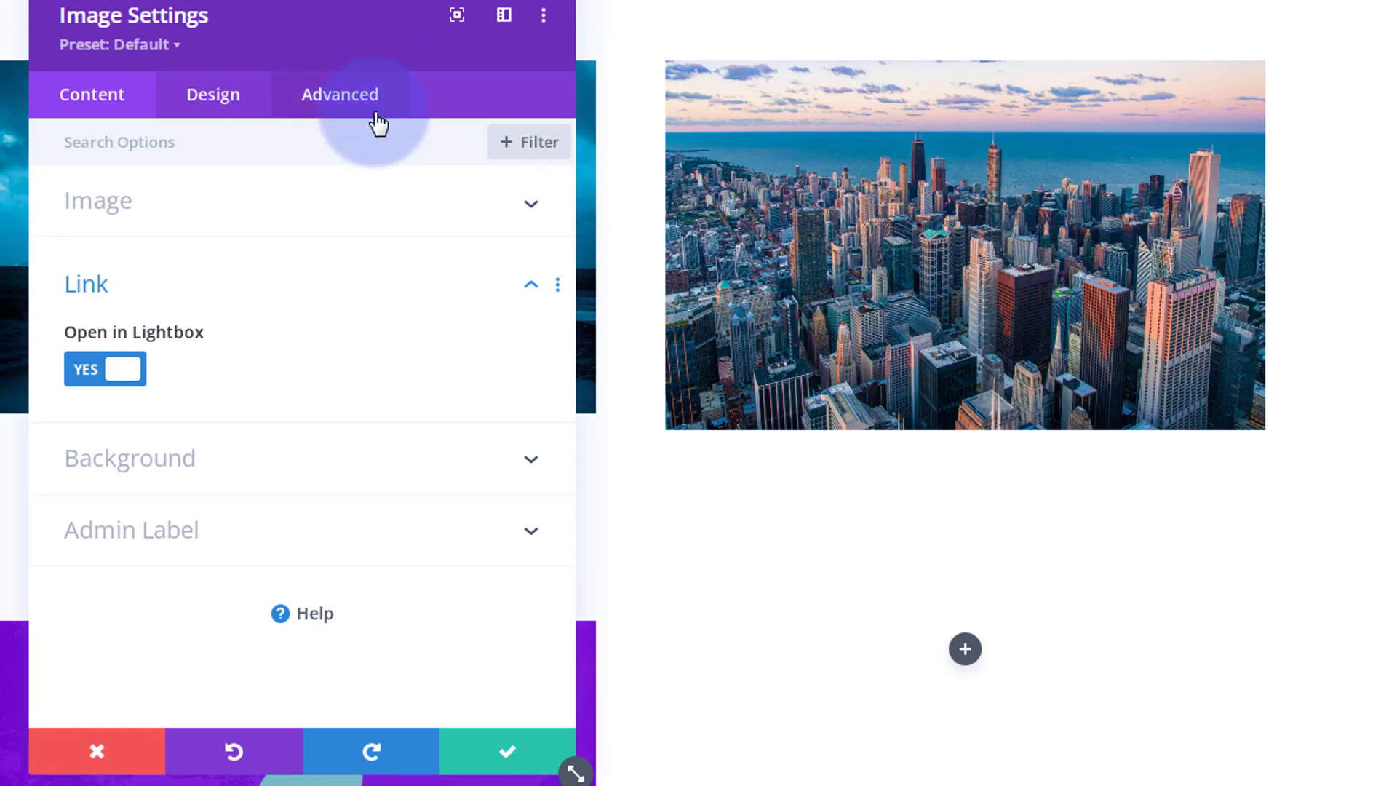
Expand the Transform section on the city image's Design tab.
left_click(228, 100)
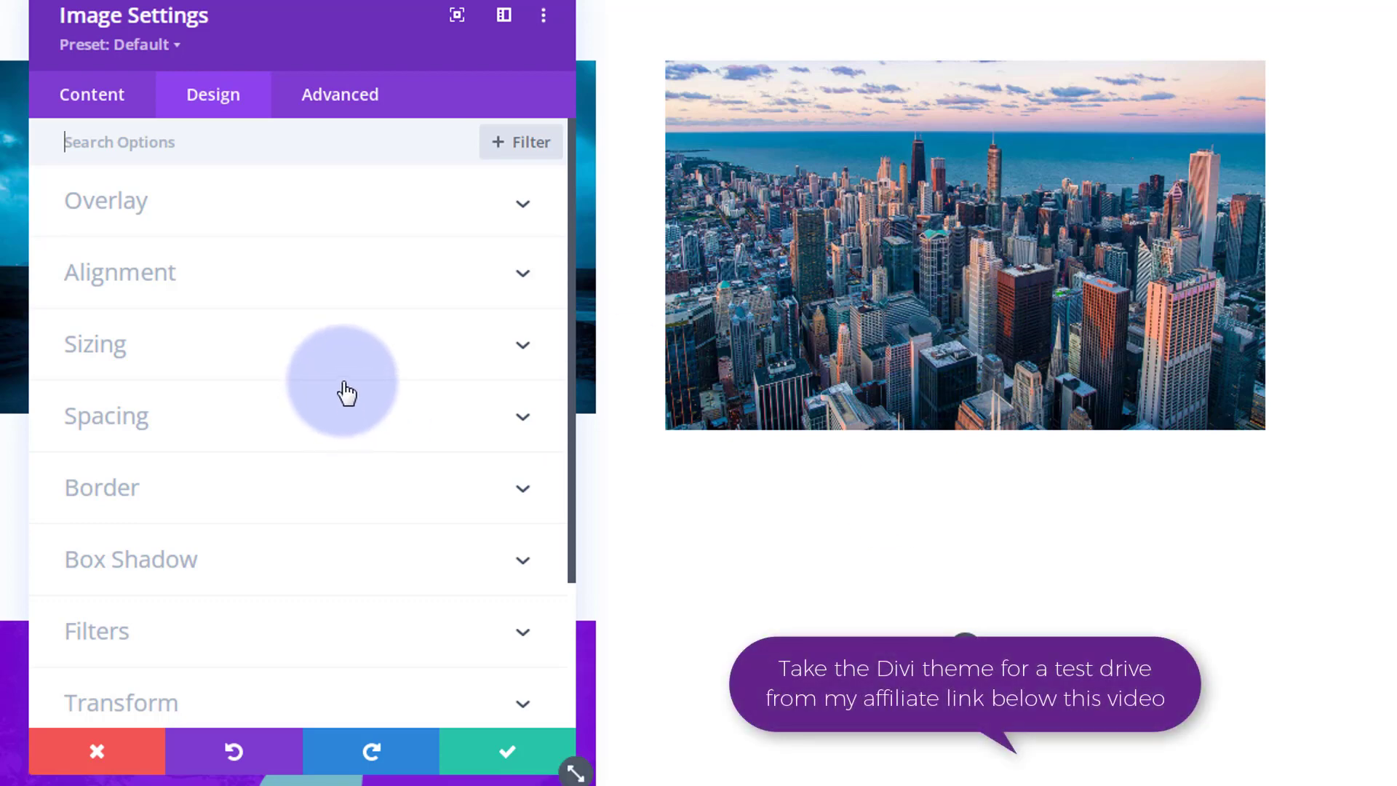
scroll(342, 382, "down", 3)
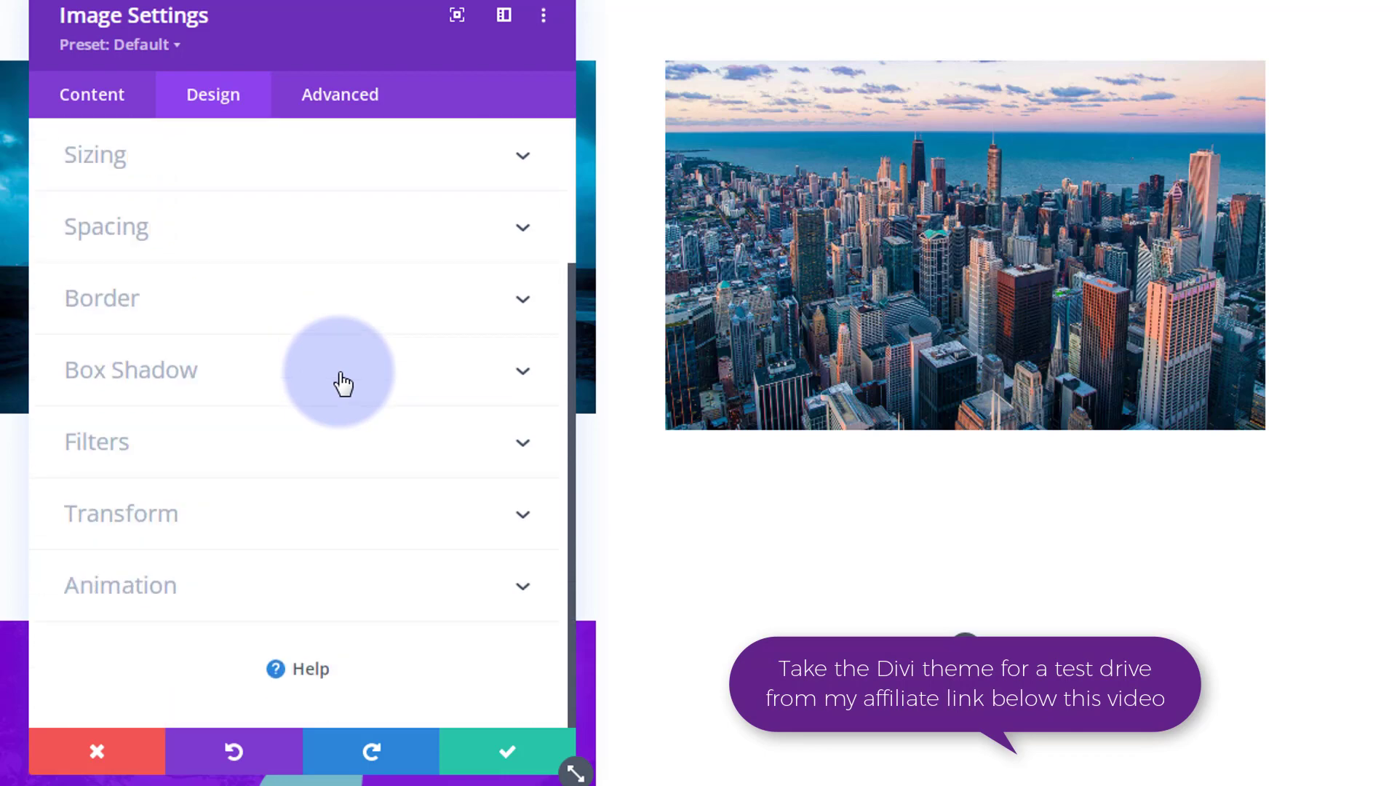
left_click(313, 524)
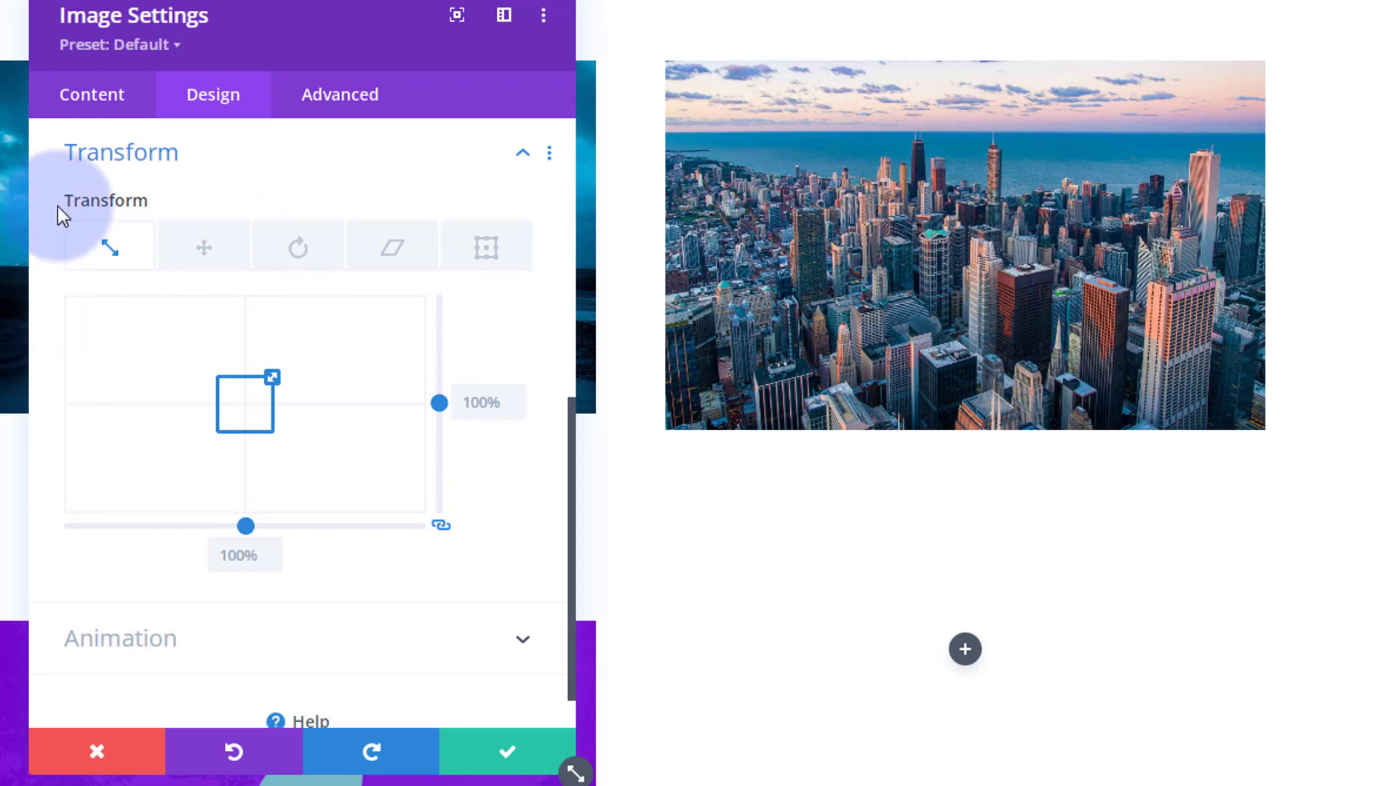
mouse_move(94, 199)
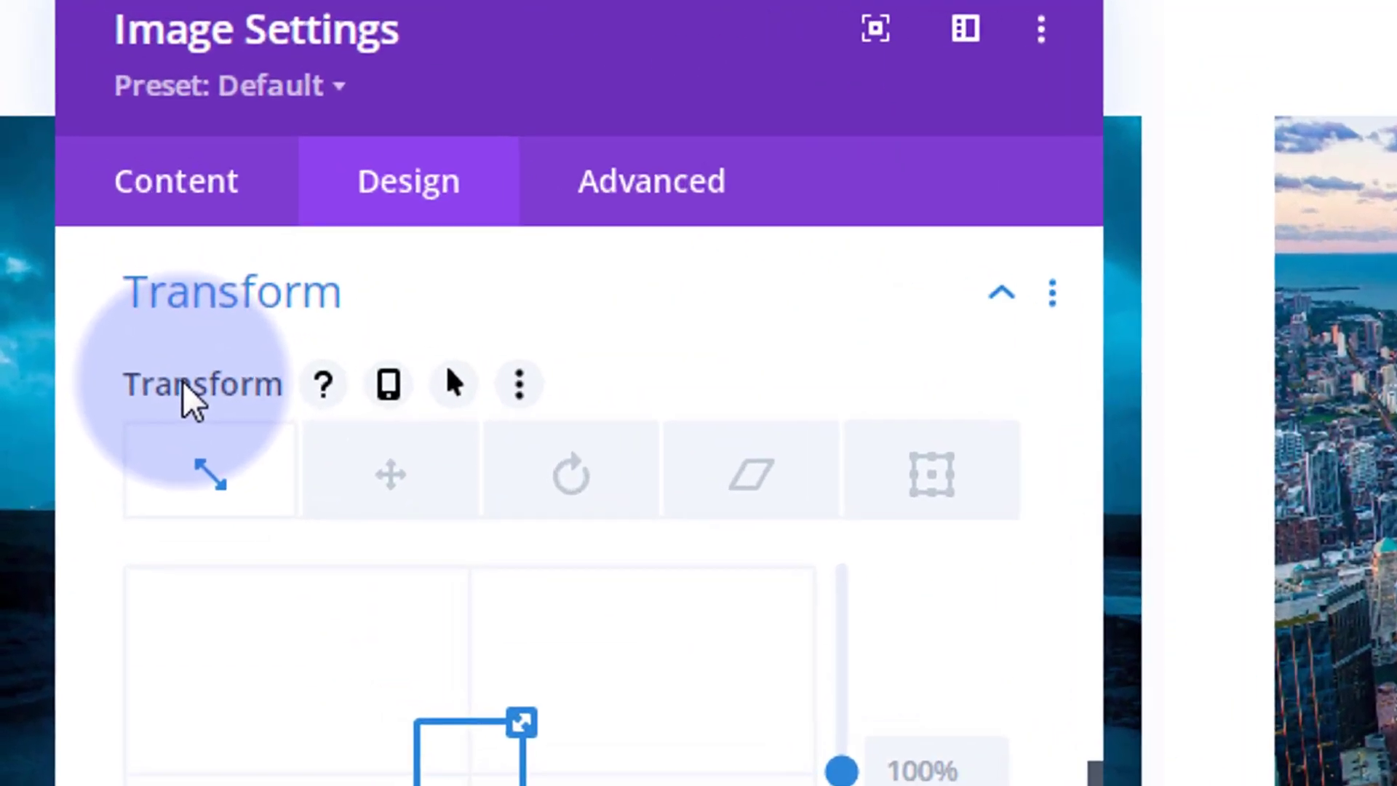
Set the city image's hover Transform scale to 400%, keeping the default scale at 100%.
left_click(469, 399)
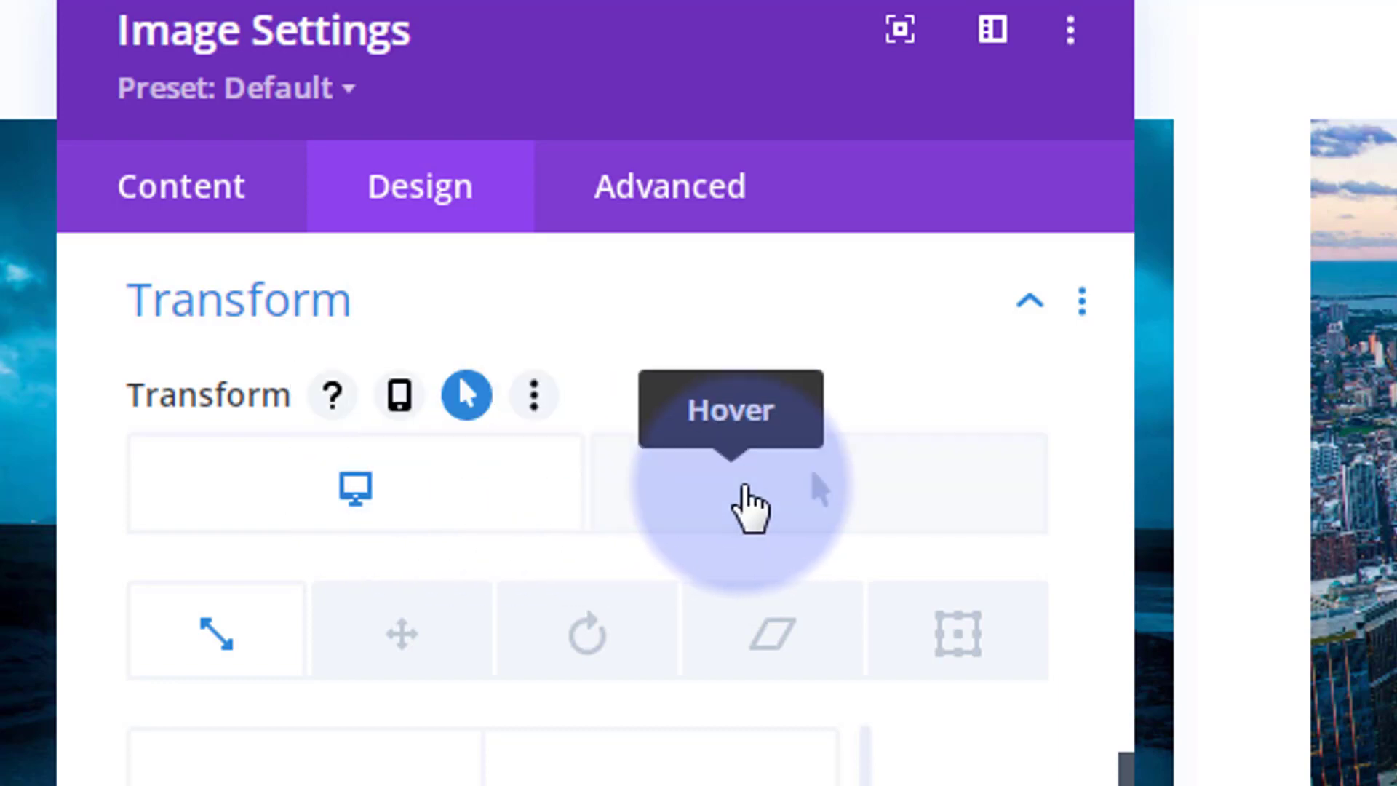
left_click(748, 494)
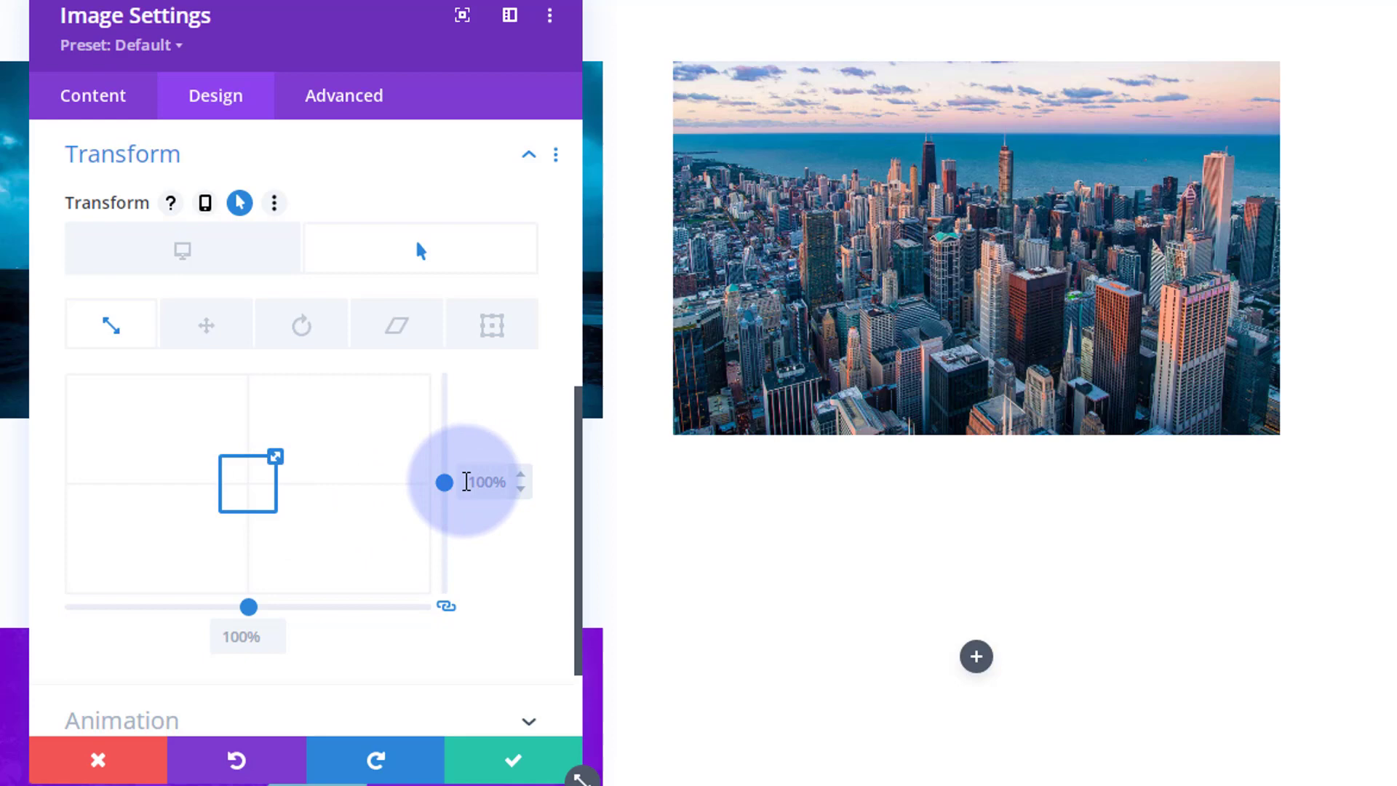
left_click(483, 481)
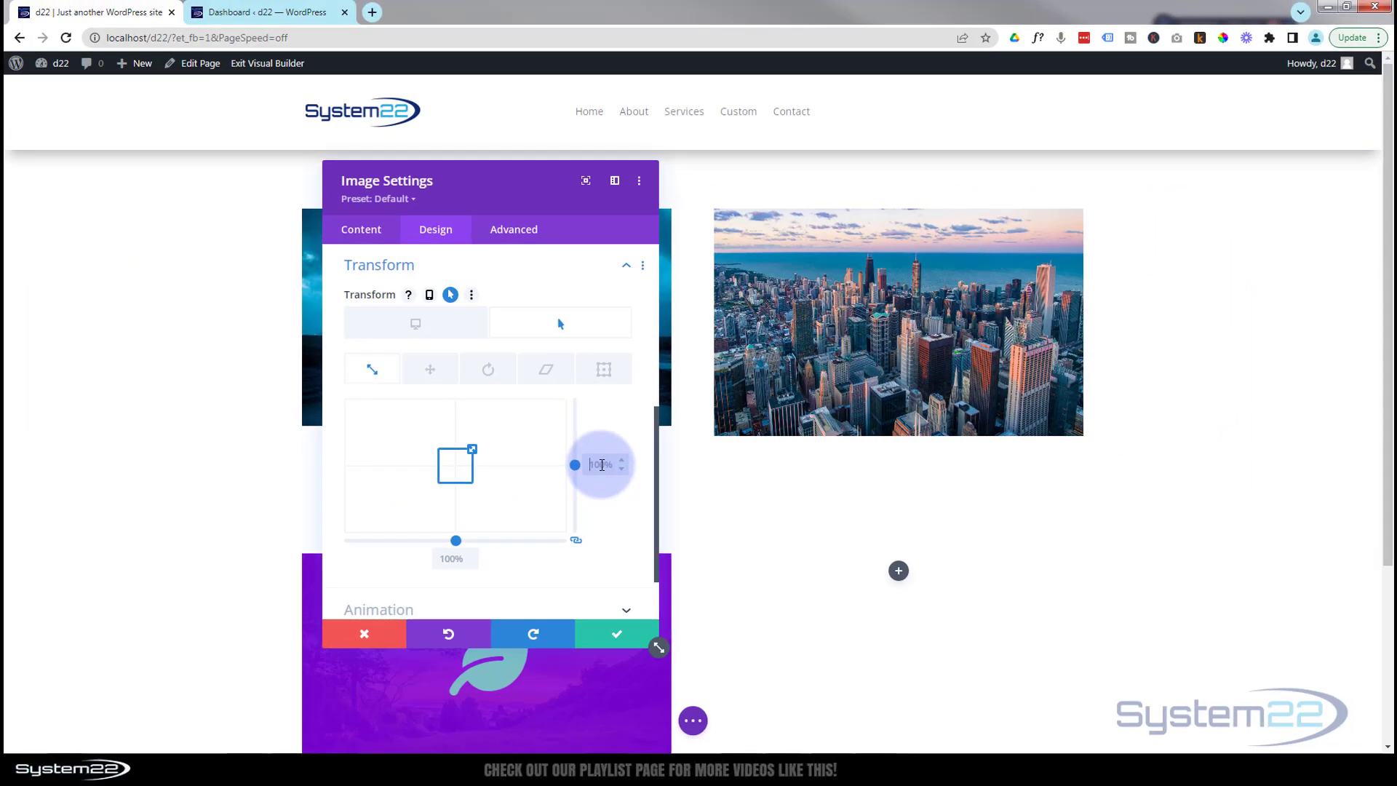
type("400")
key("Return")
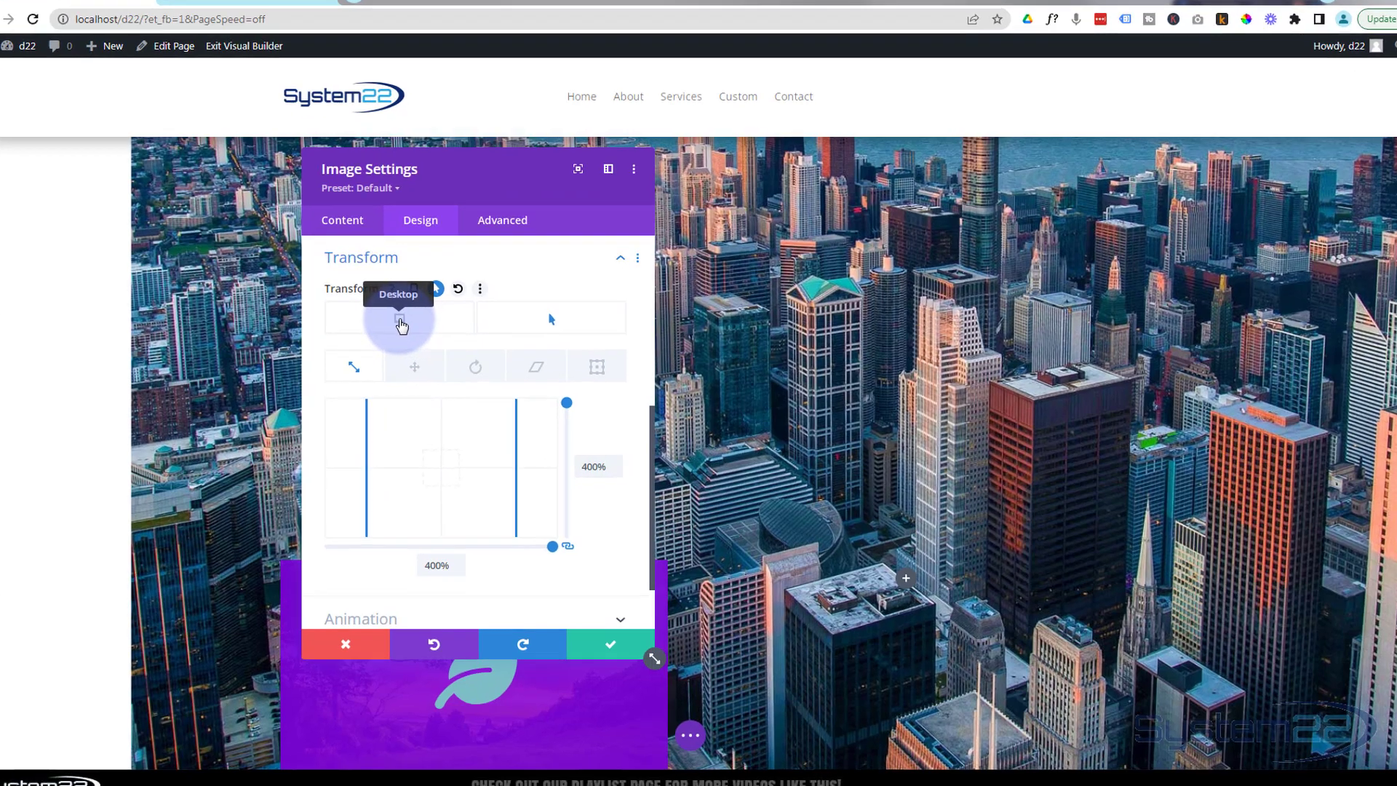
left_click(400, 320)
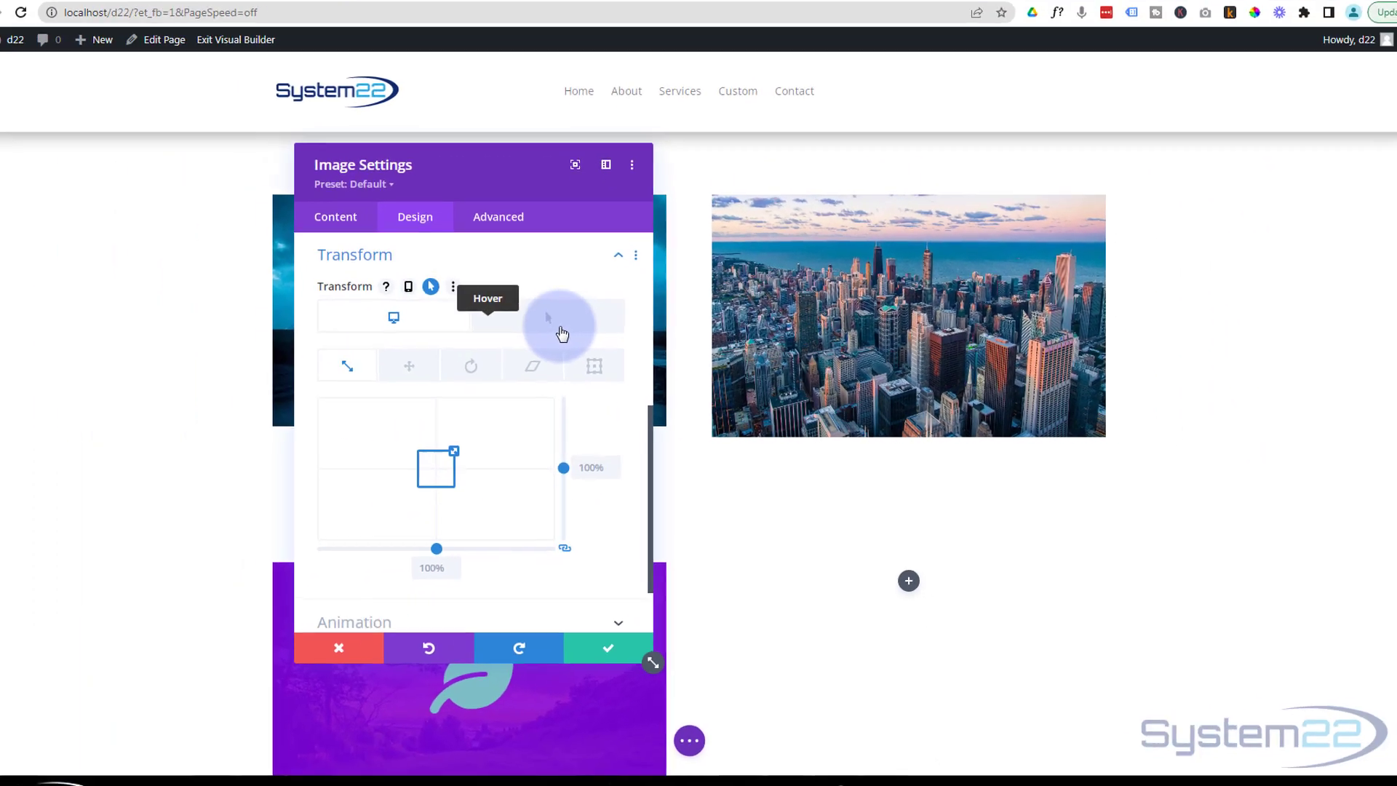
left_click(561, 334)
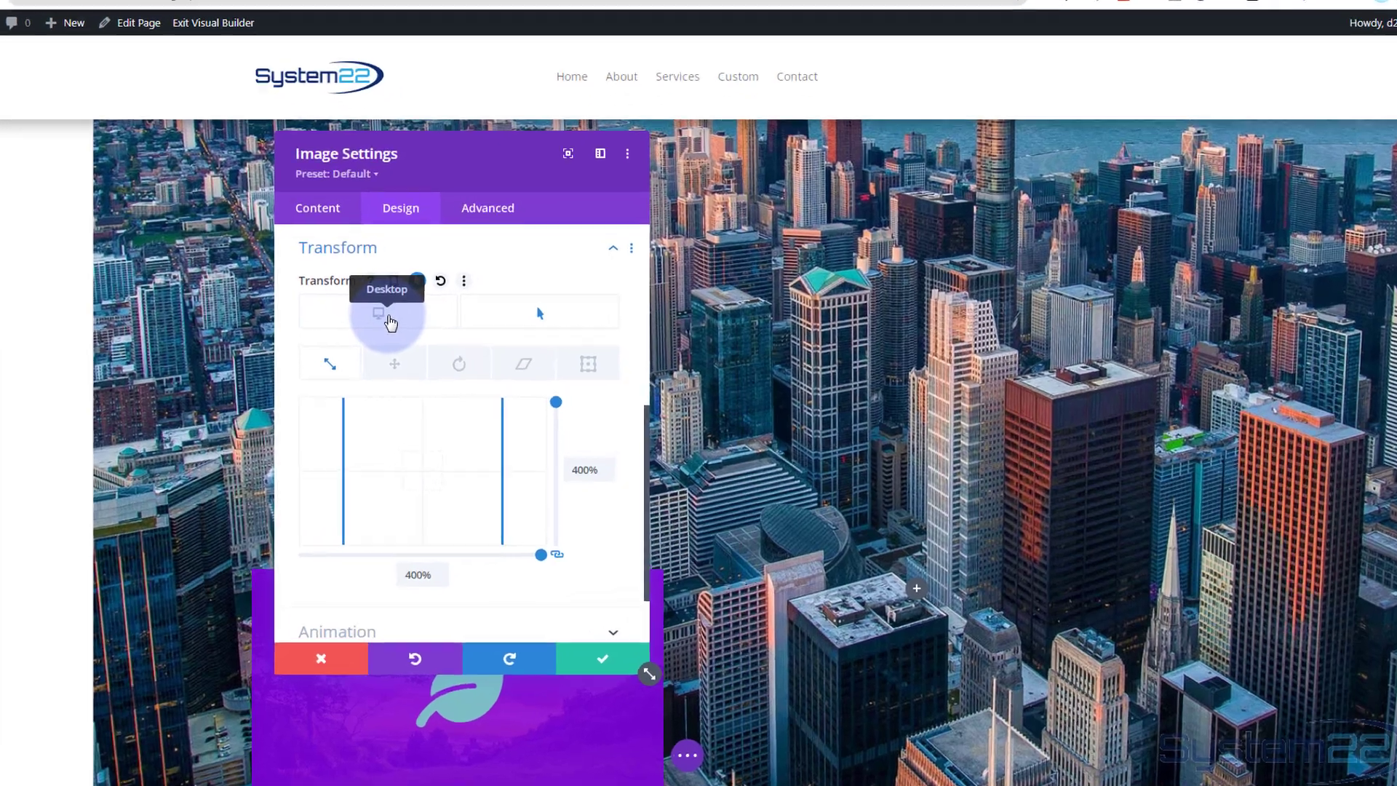
left_click(425, 333)
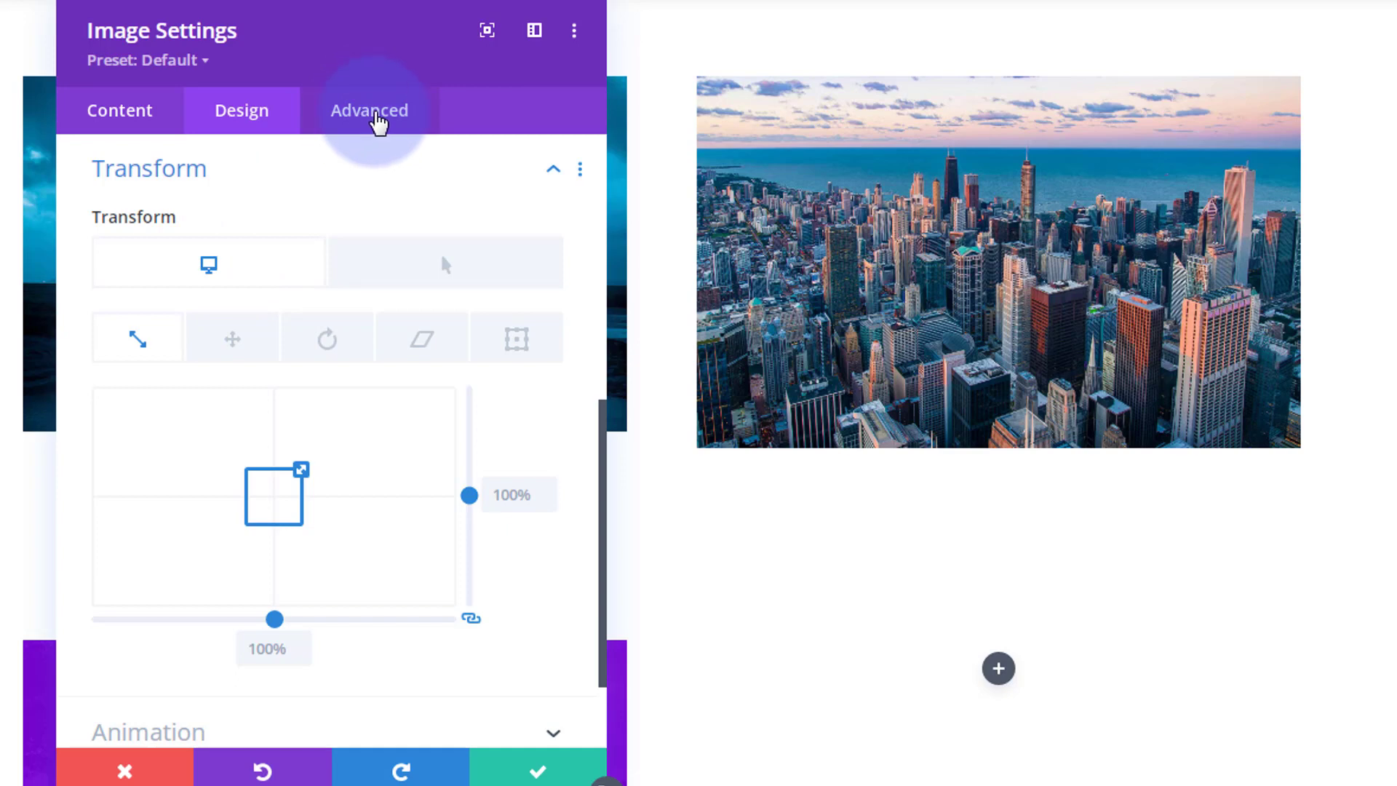
Set the city image's transition duration to 1000ms, leaving the speed curve on Ease.
left_click(369, 111)
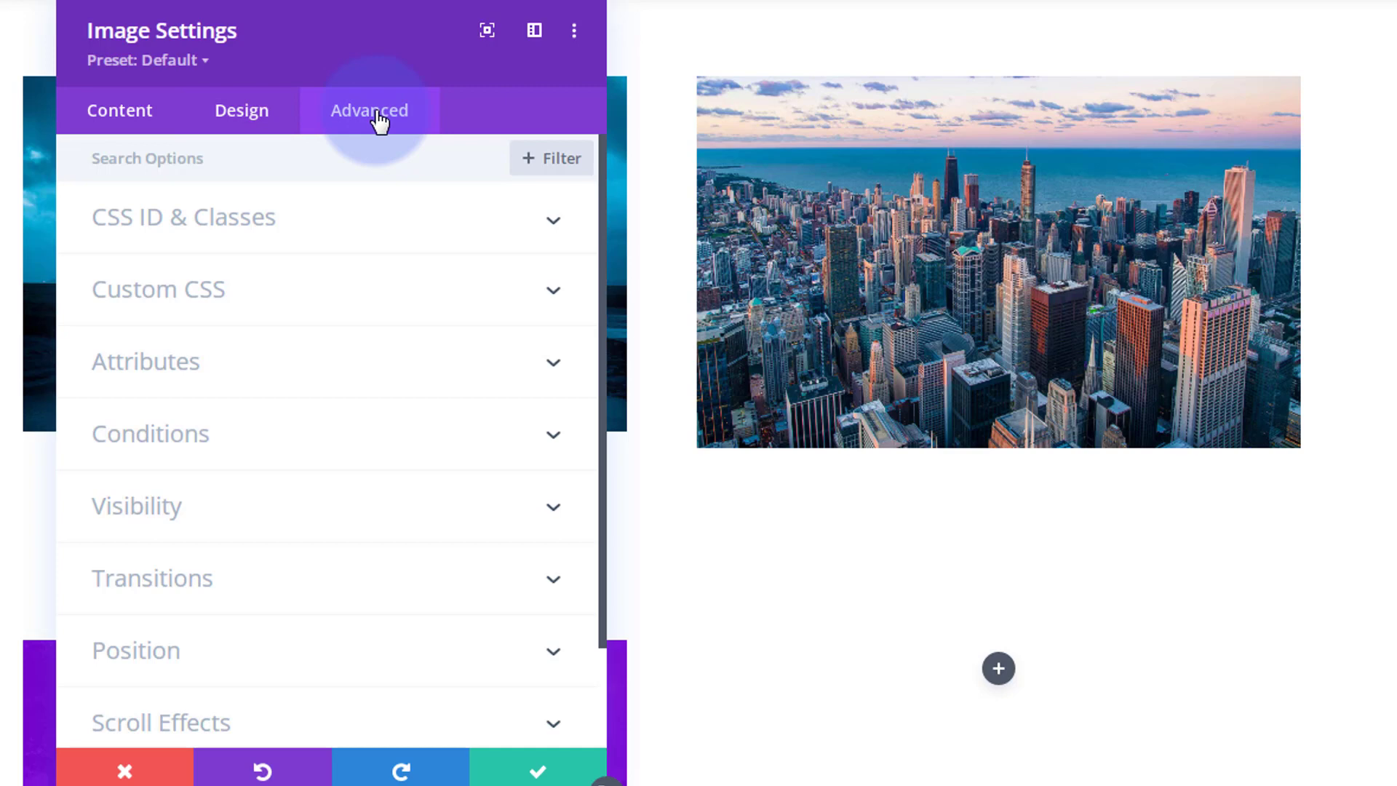
left_click(350, 589)
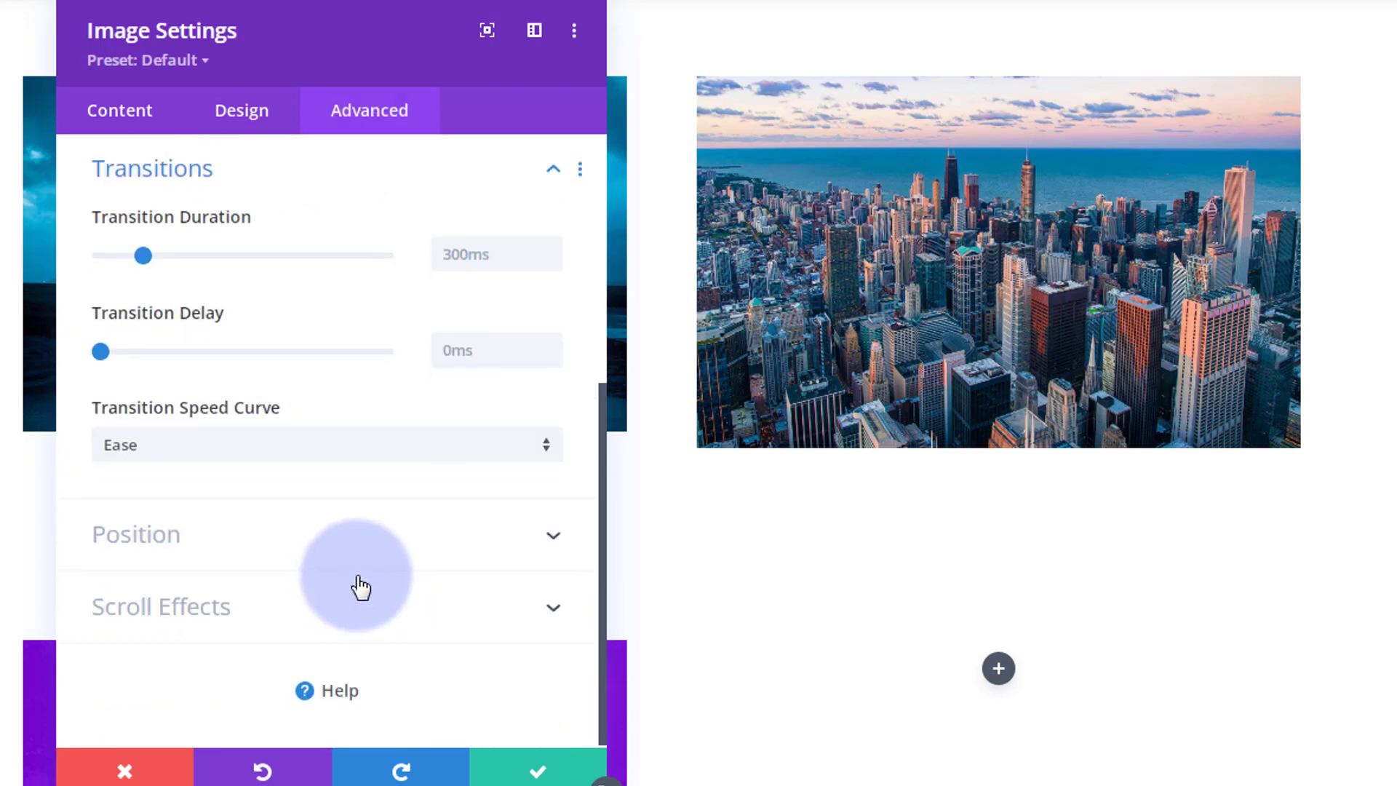
left_click(440, 253)
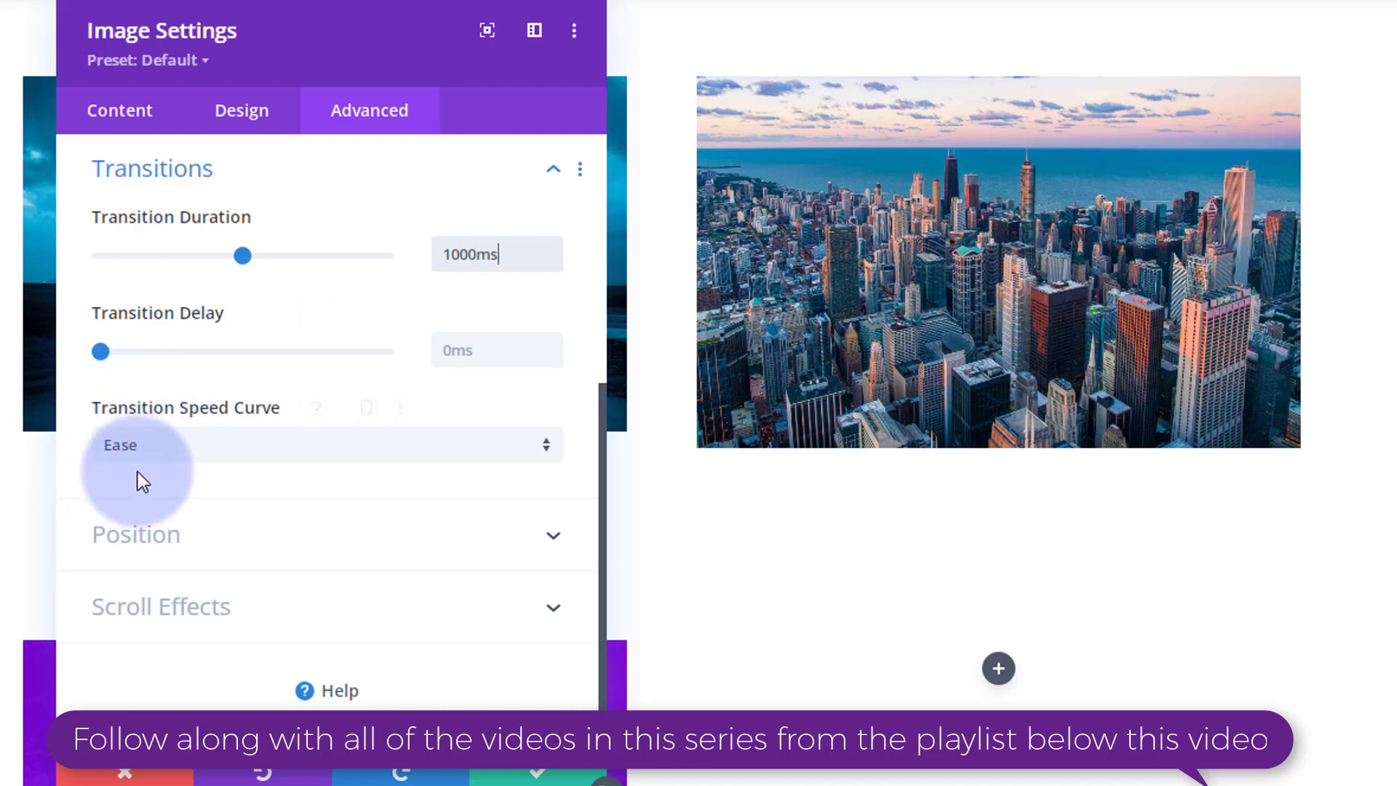
left_click(187, 457)
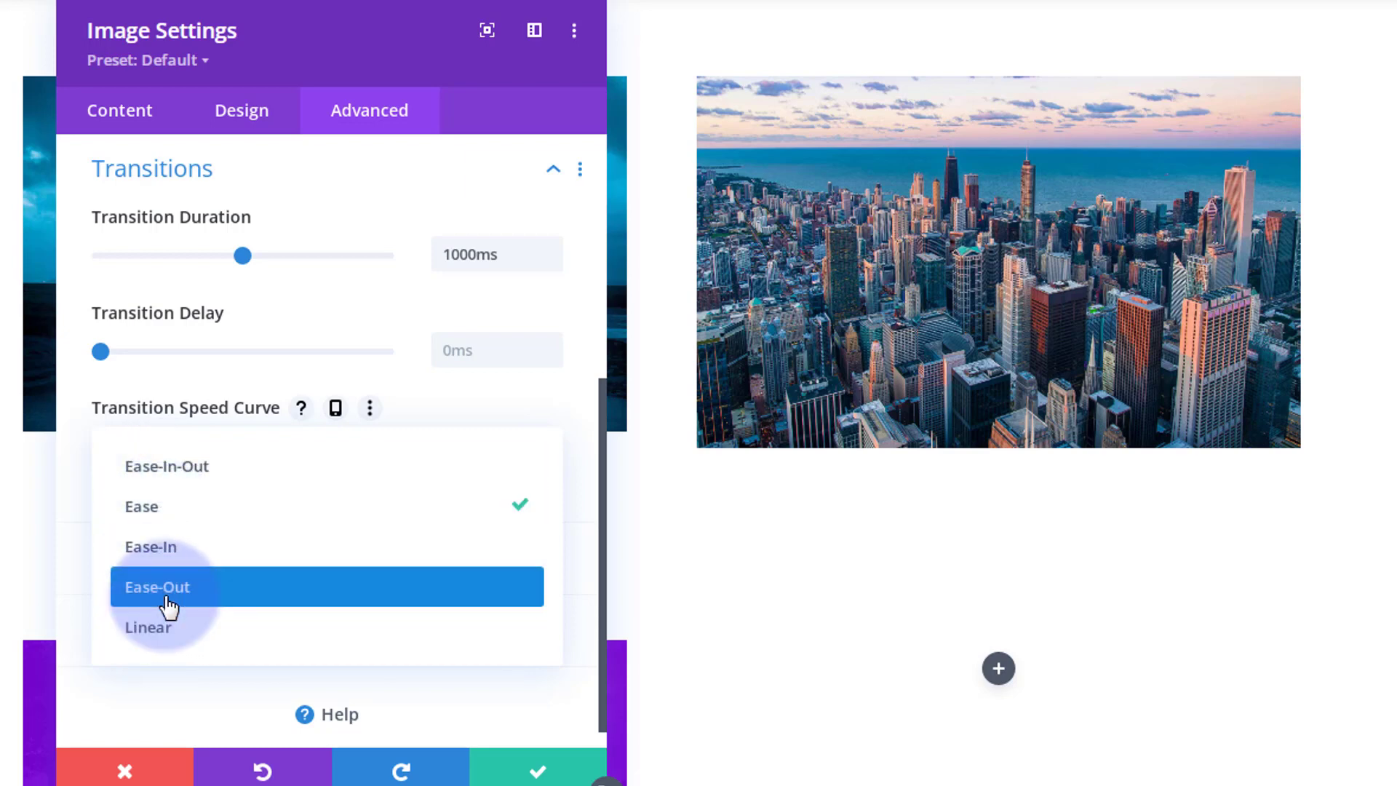
left_click(148, 514)
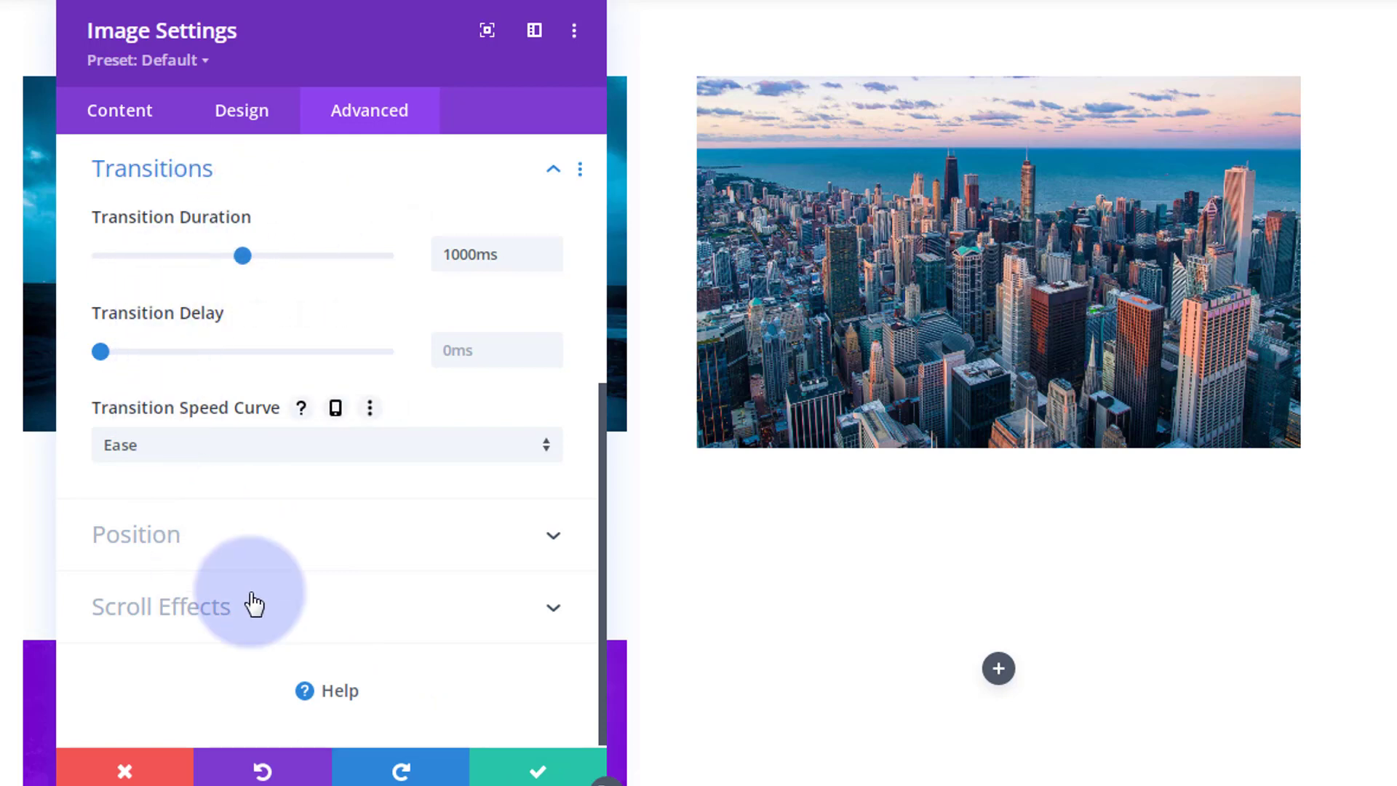
Save the image module, then open Row Settings and the city image column's settings.
left_click(537, 777)
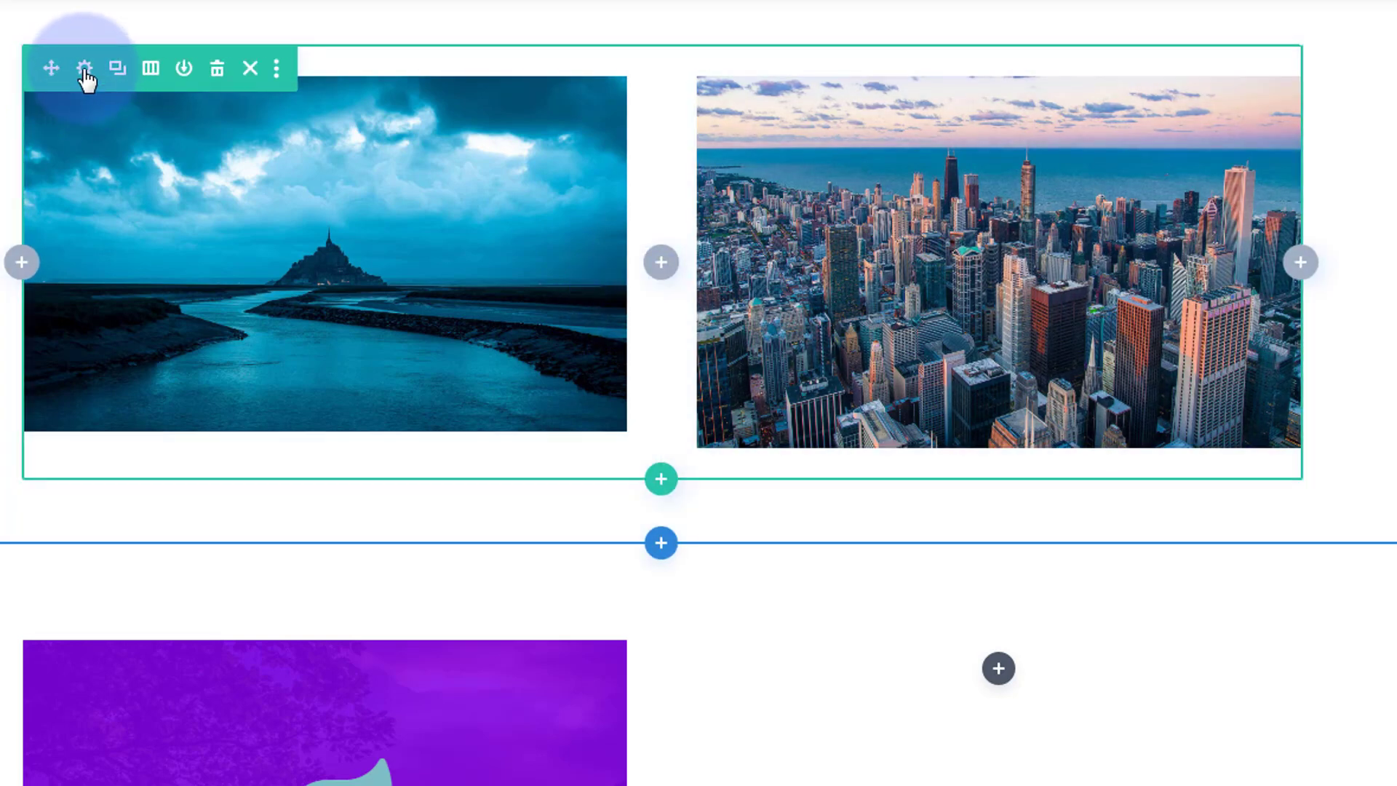
left_click(85, 69)
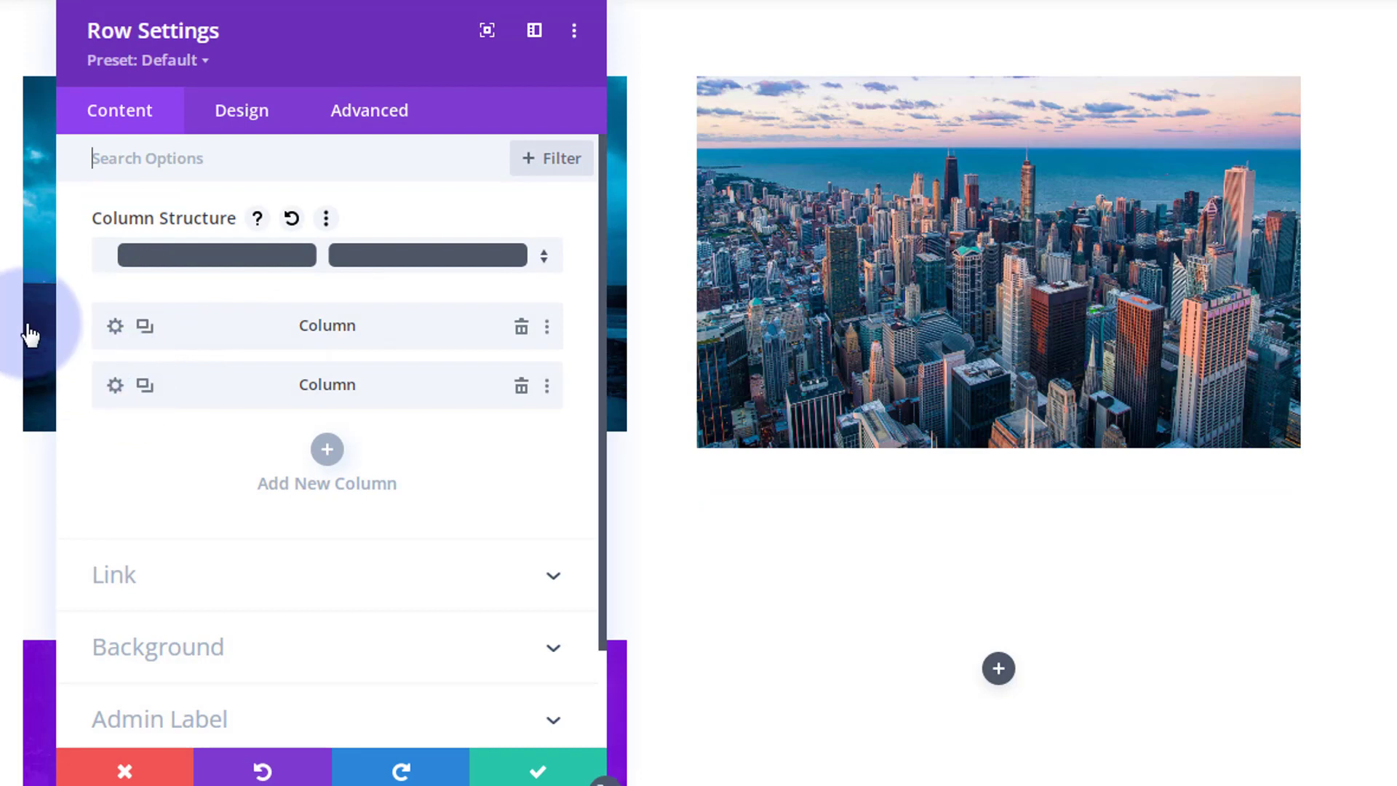
left_click(115, 386)
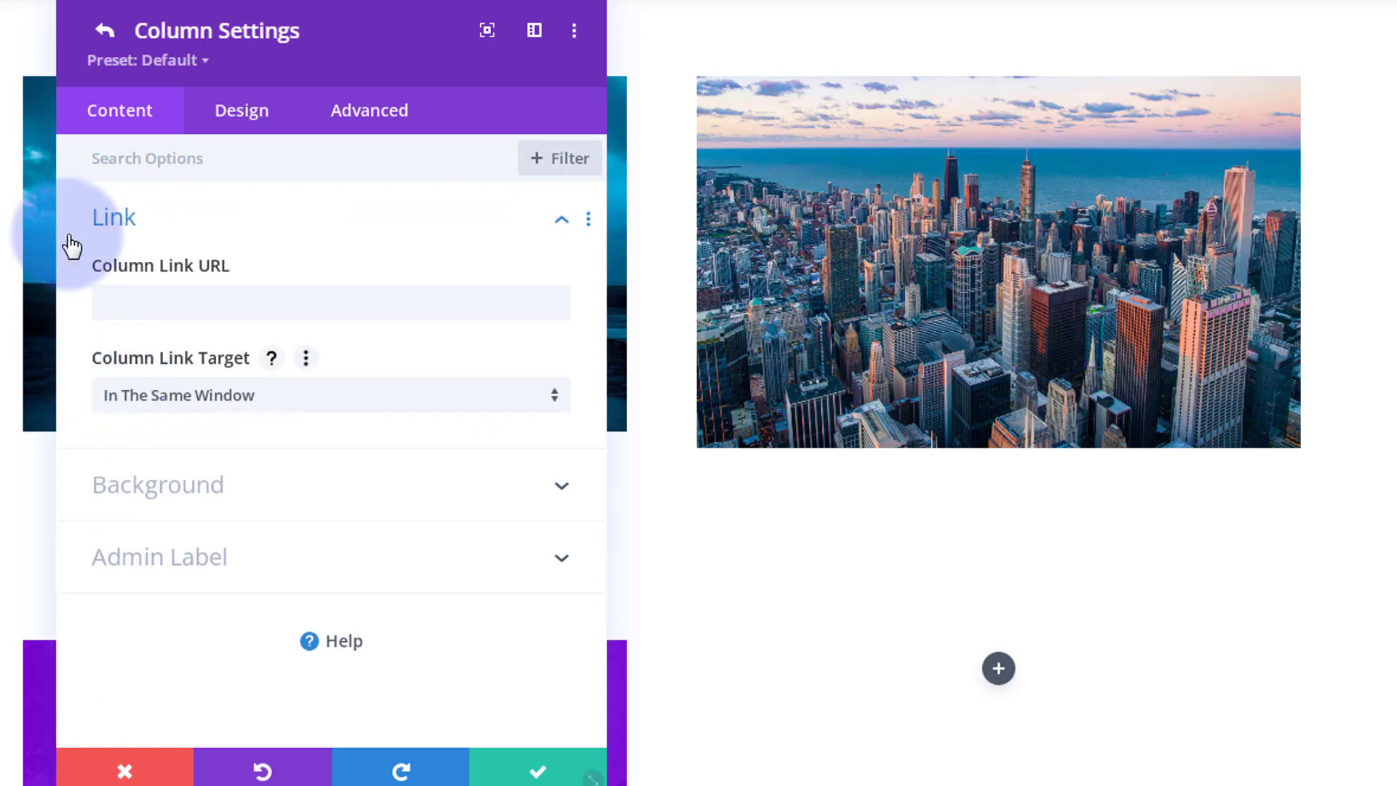
Add height:300px; as the column's Main Element custom CSS.
left_click(366, 116)
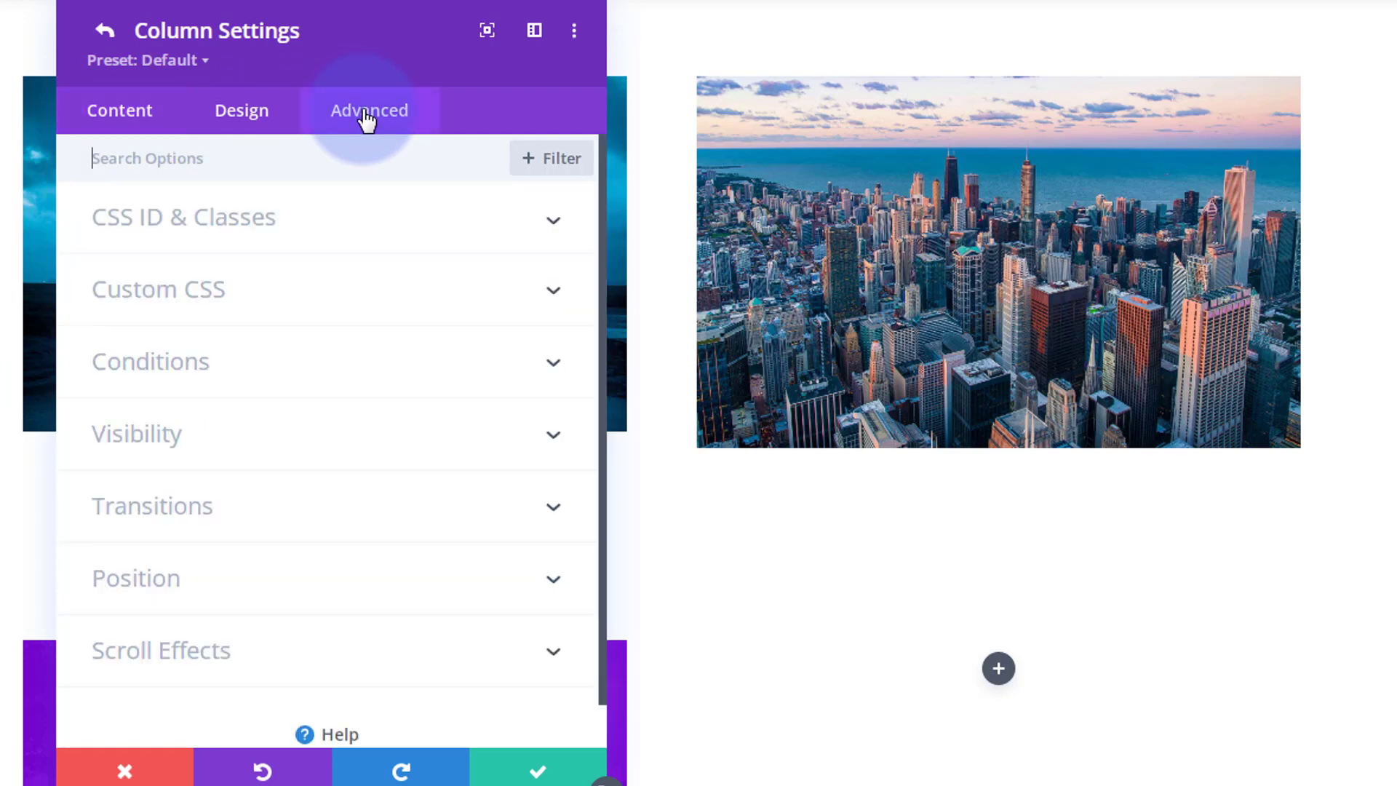
left_click(390, 286)
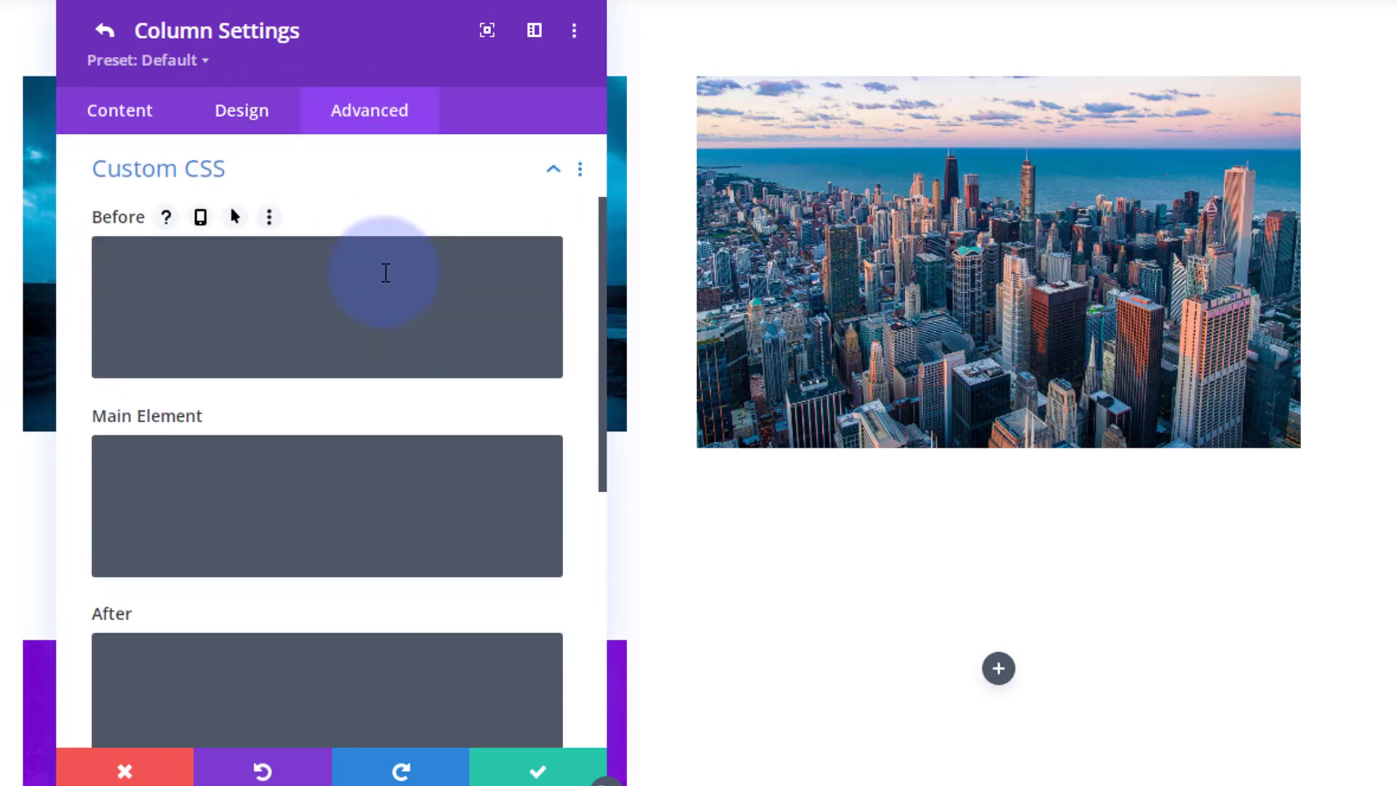
scroll(385, 272, "down", 2)
left_click(131, 352)
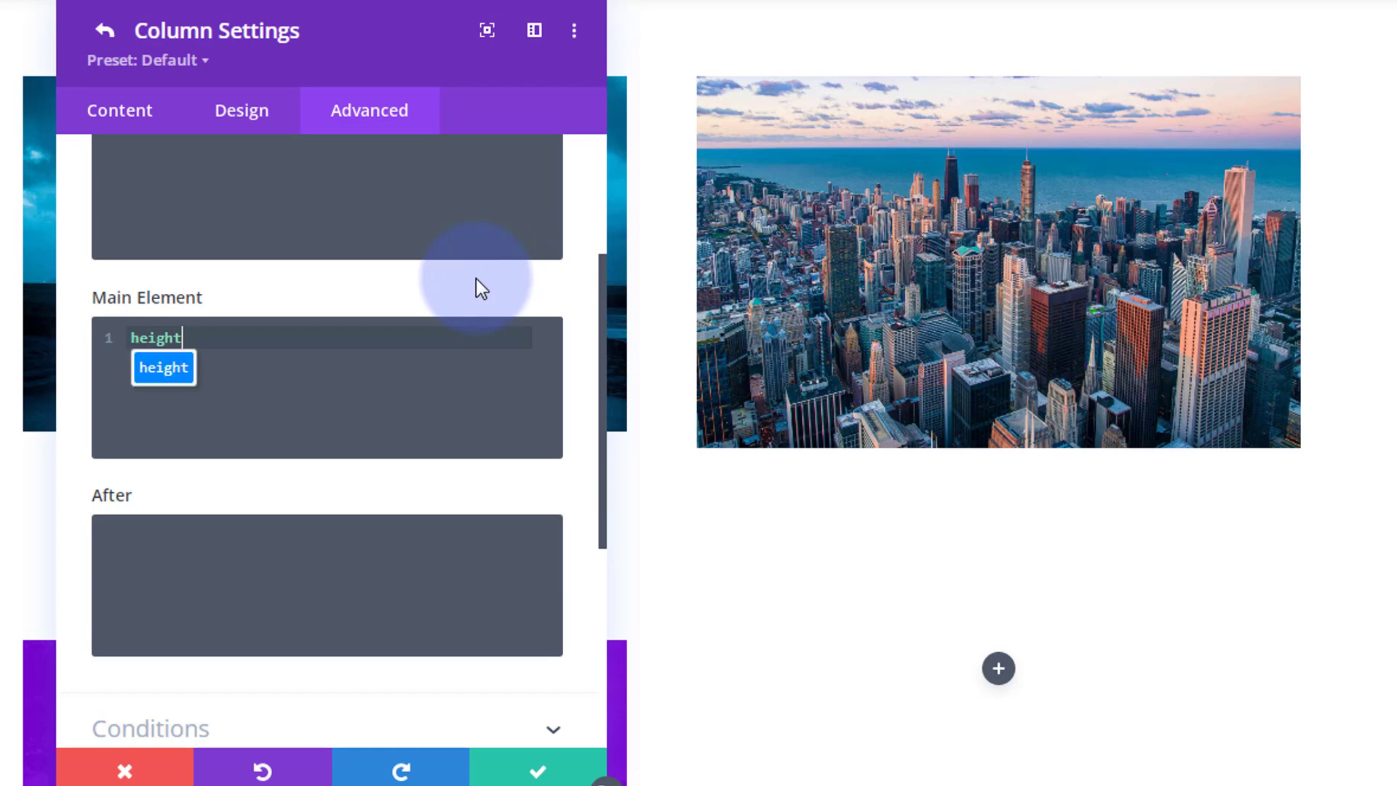
type(":300")
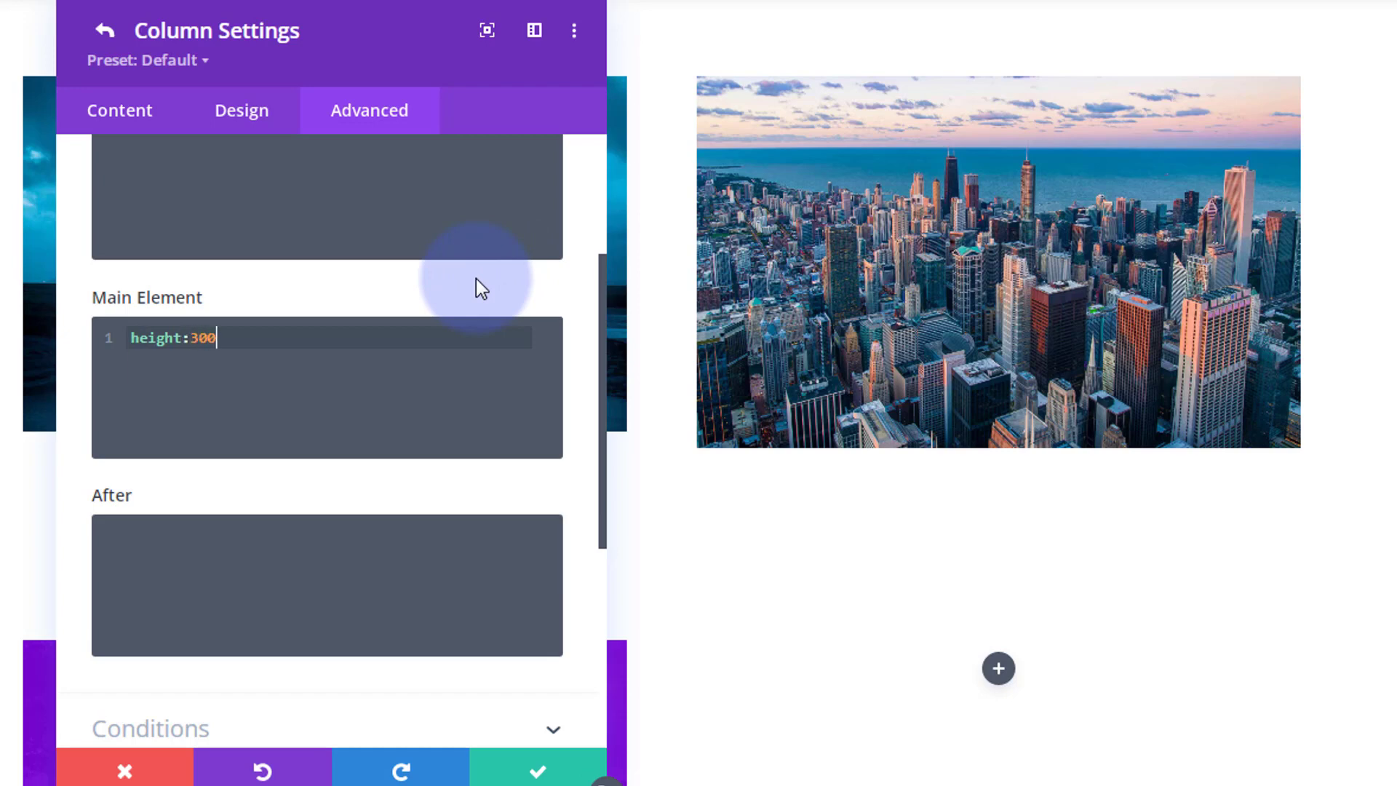
type("px")
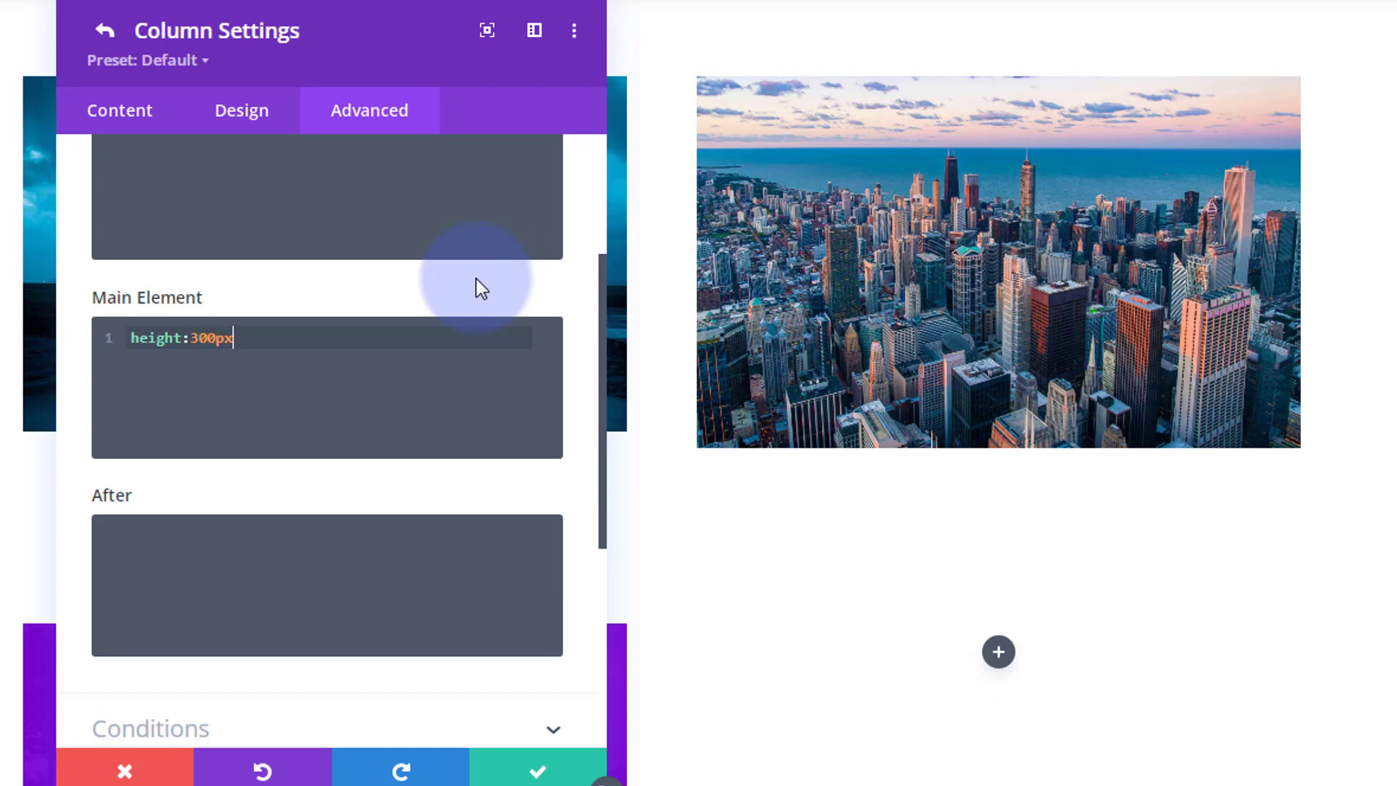
type(";")
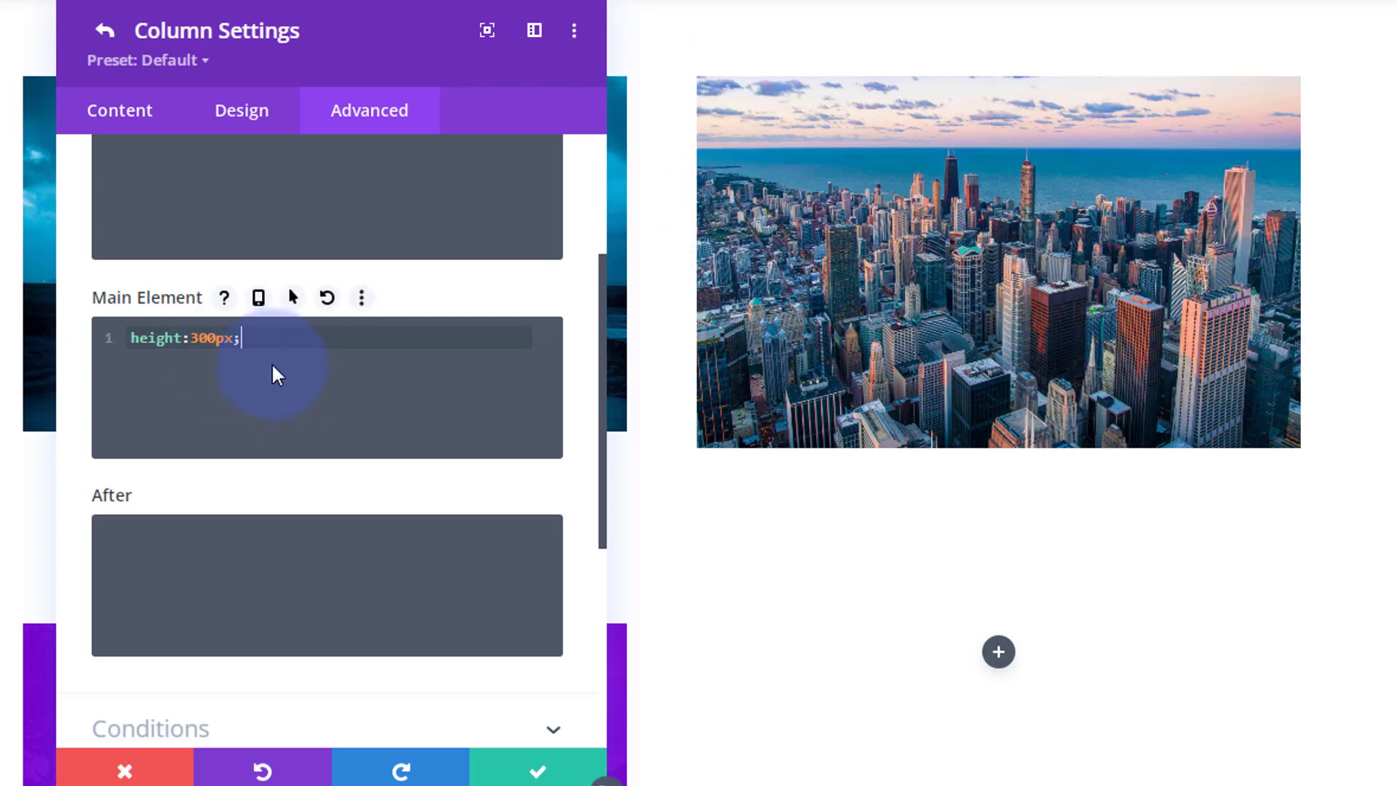
Set the column's Horizontal and Vertical Overflow to Hidden and save the column.
scroll(270, 364, "down", 5)
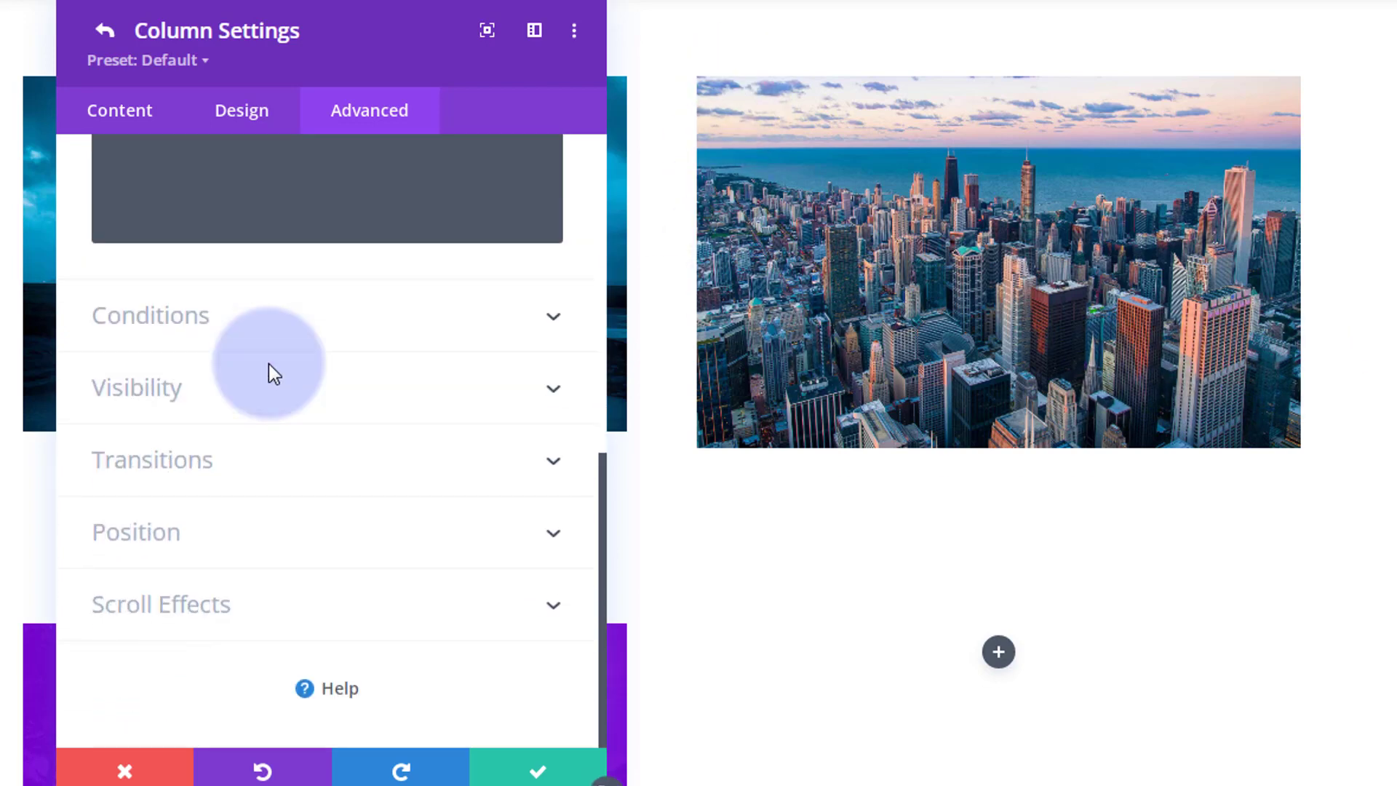
left_click(269, 408)
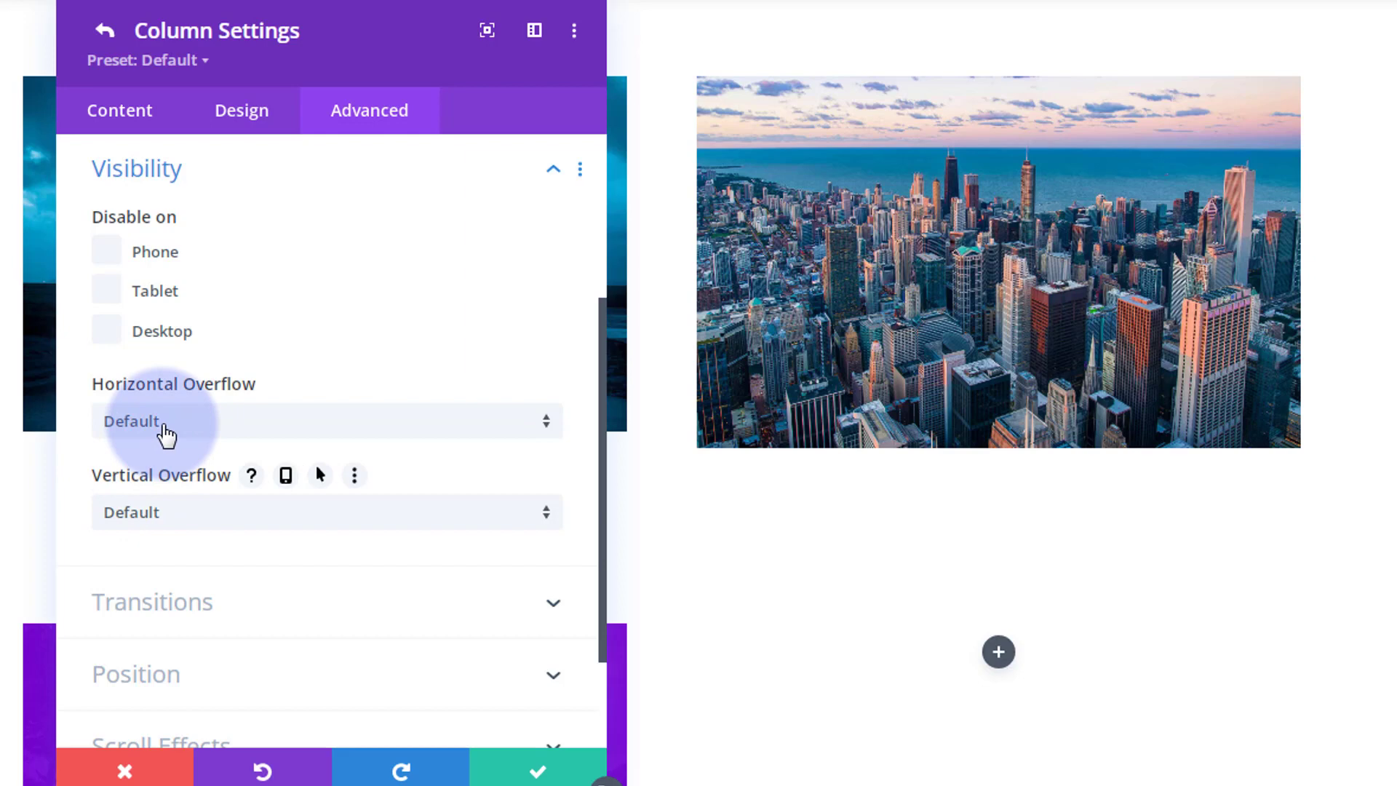
left_click(160, 425)
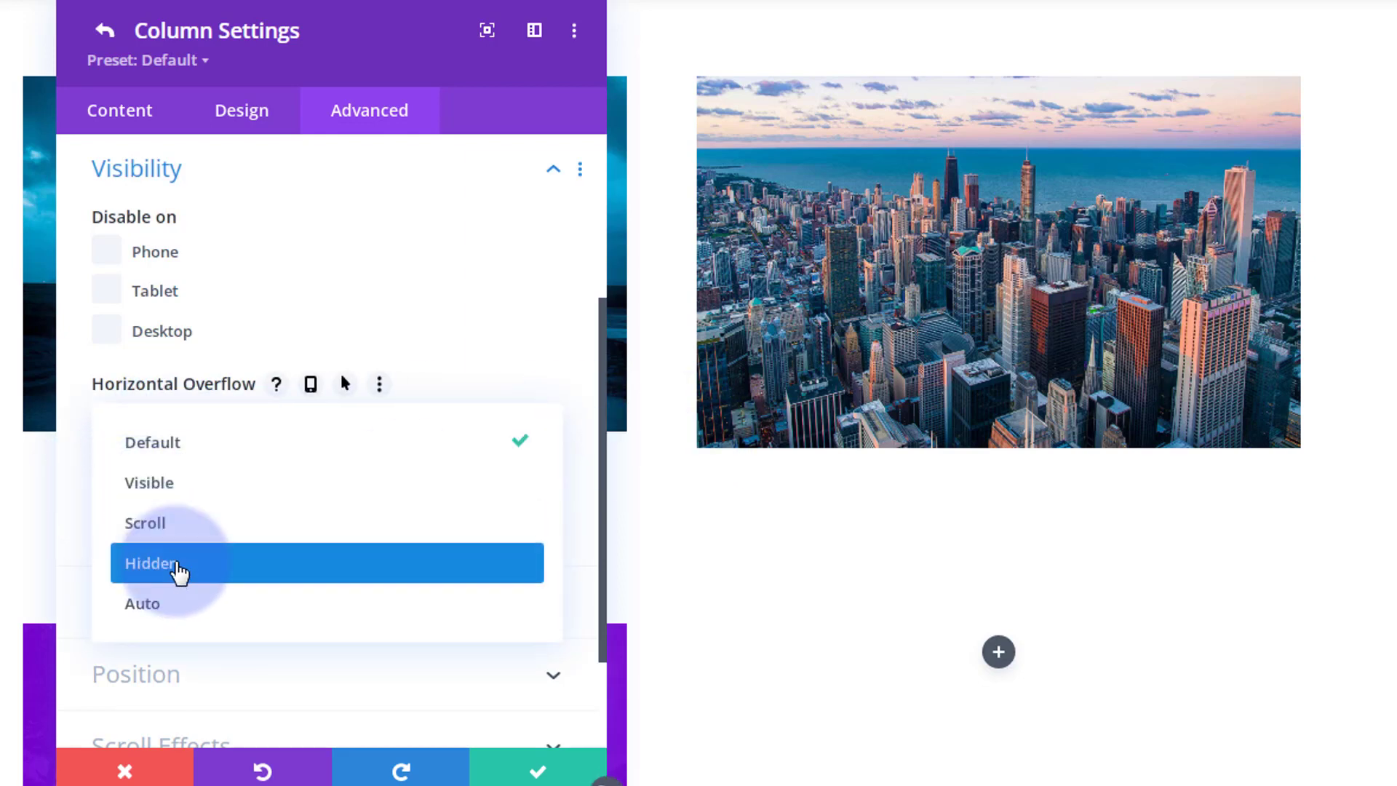
left_click(177, 566)
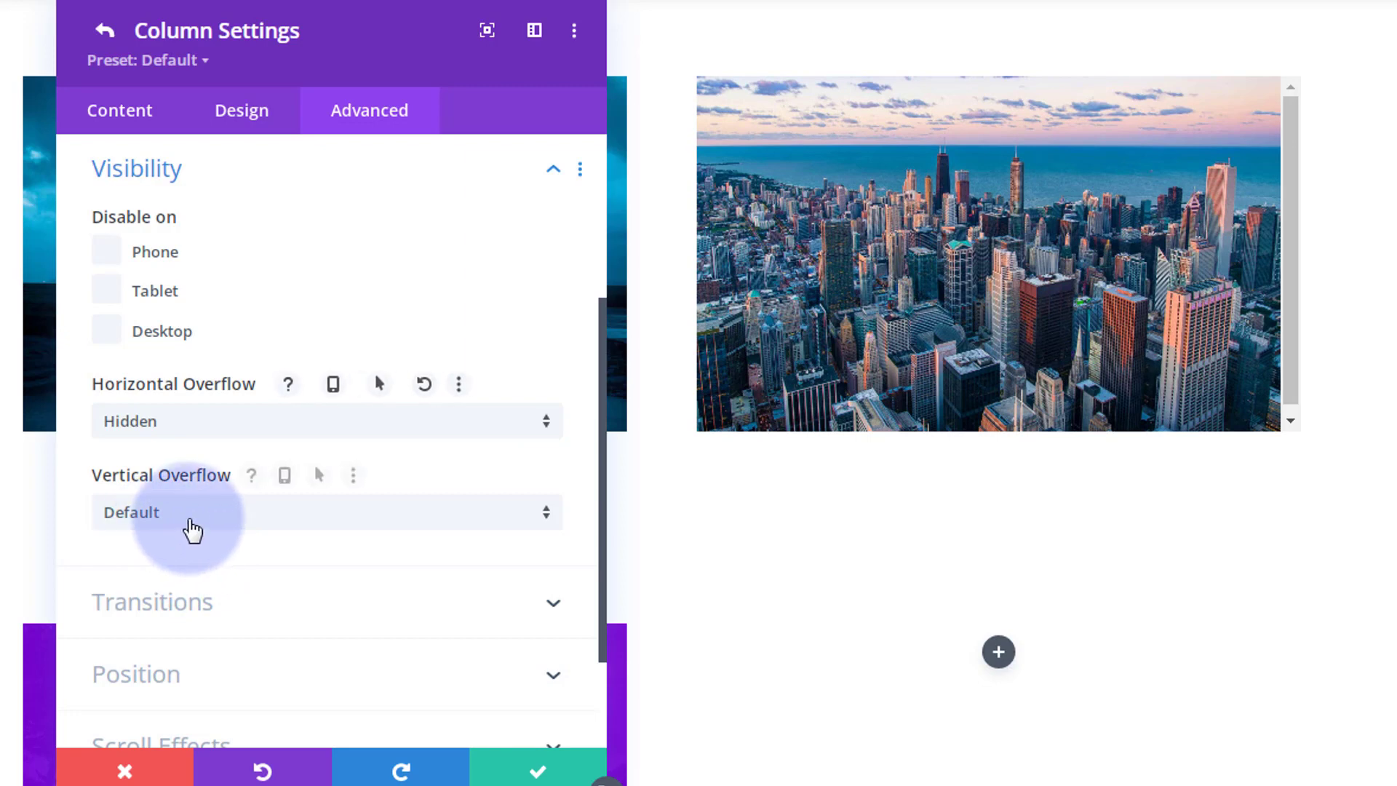
left_click(186, 518)
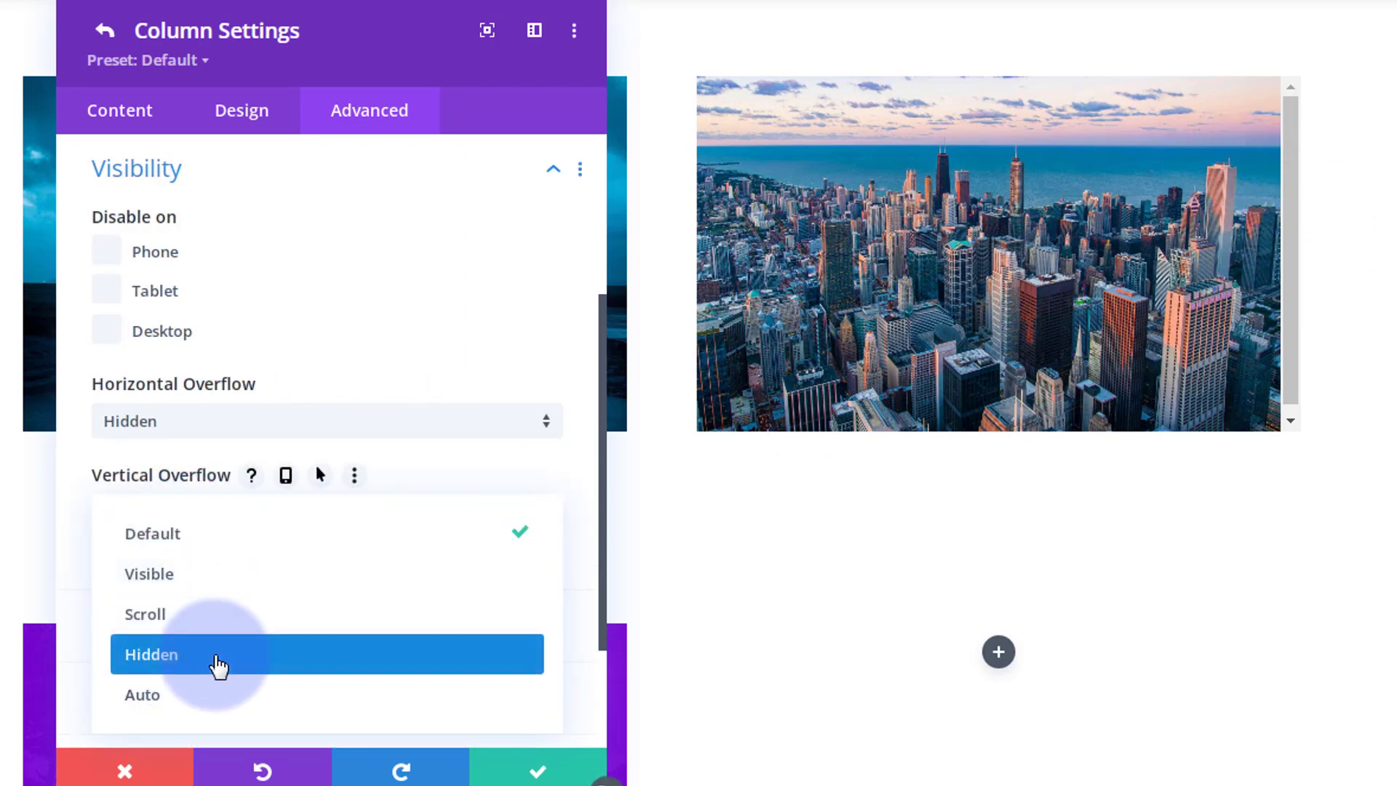
left_click(218, 658)
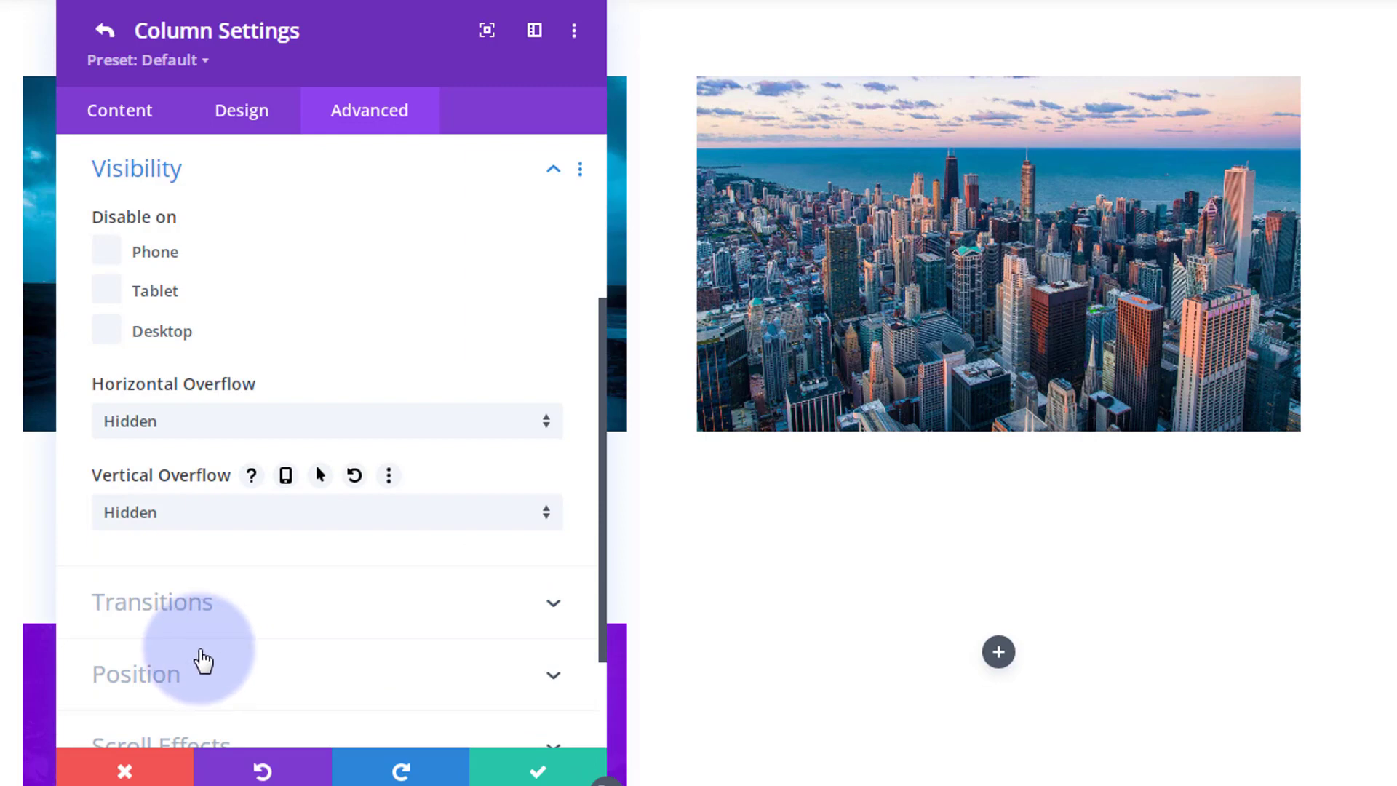
left_click_drag(371, 24, 408, 61)
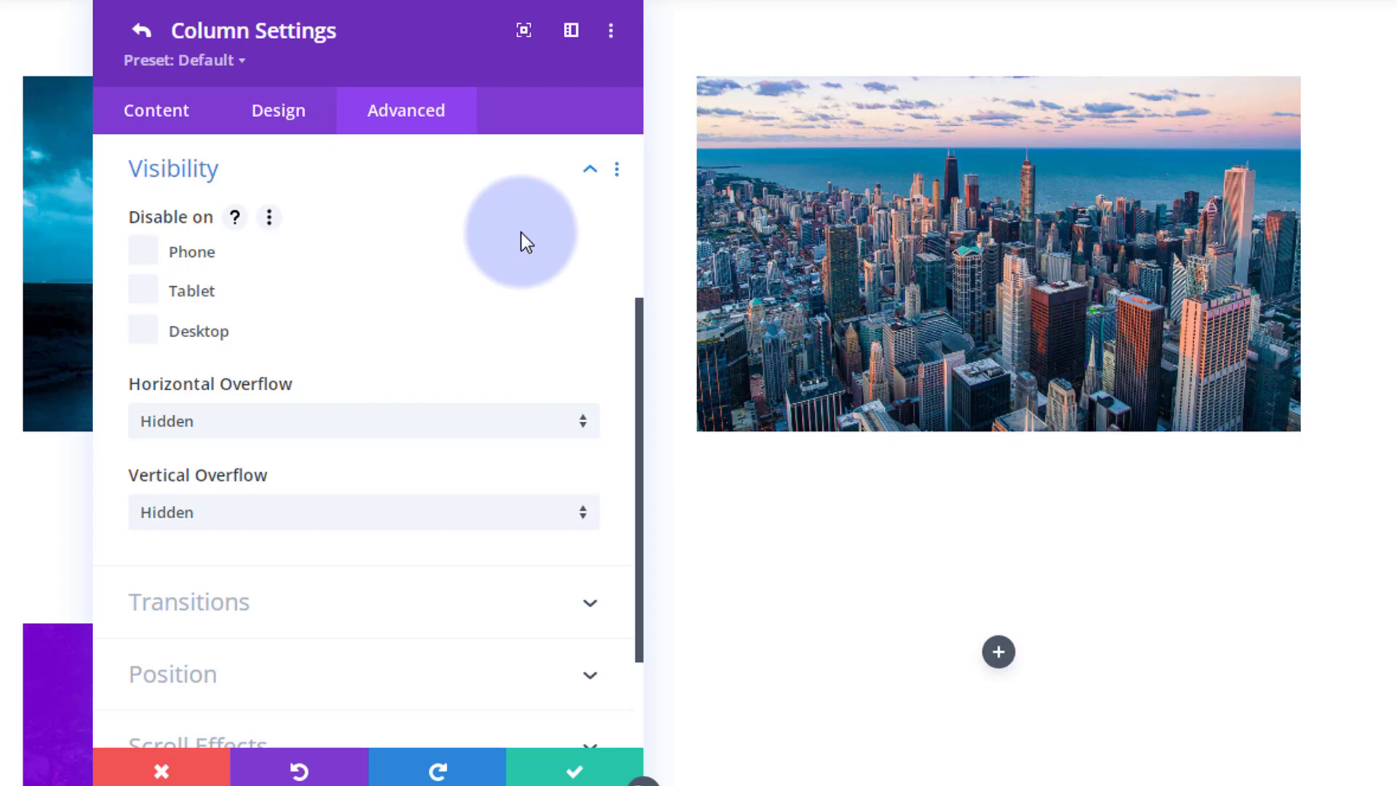
left_click(567, 777)
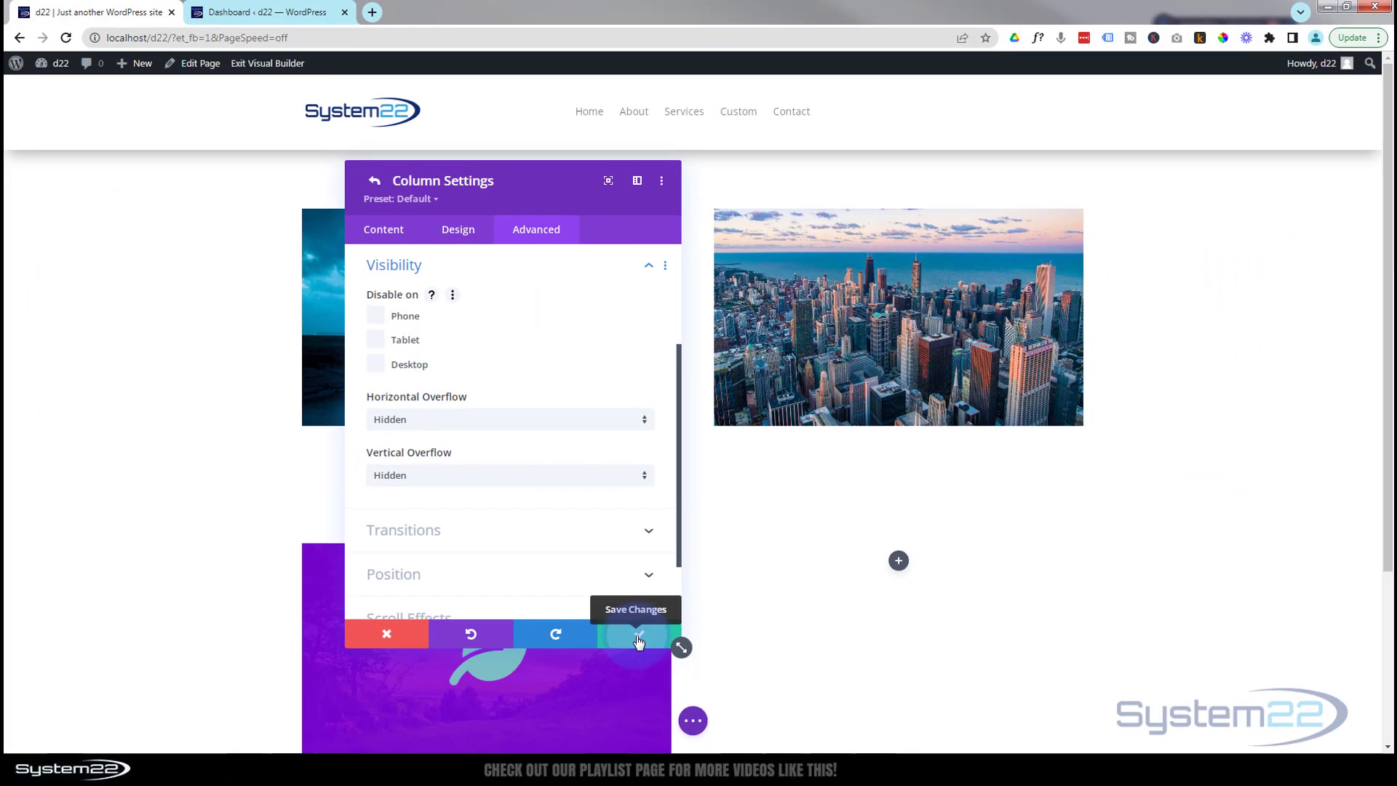
Save the column and row settings, then save the page.
left_click(637, 639)
left_click(639, 638)
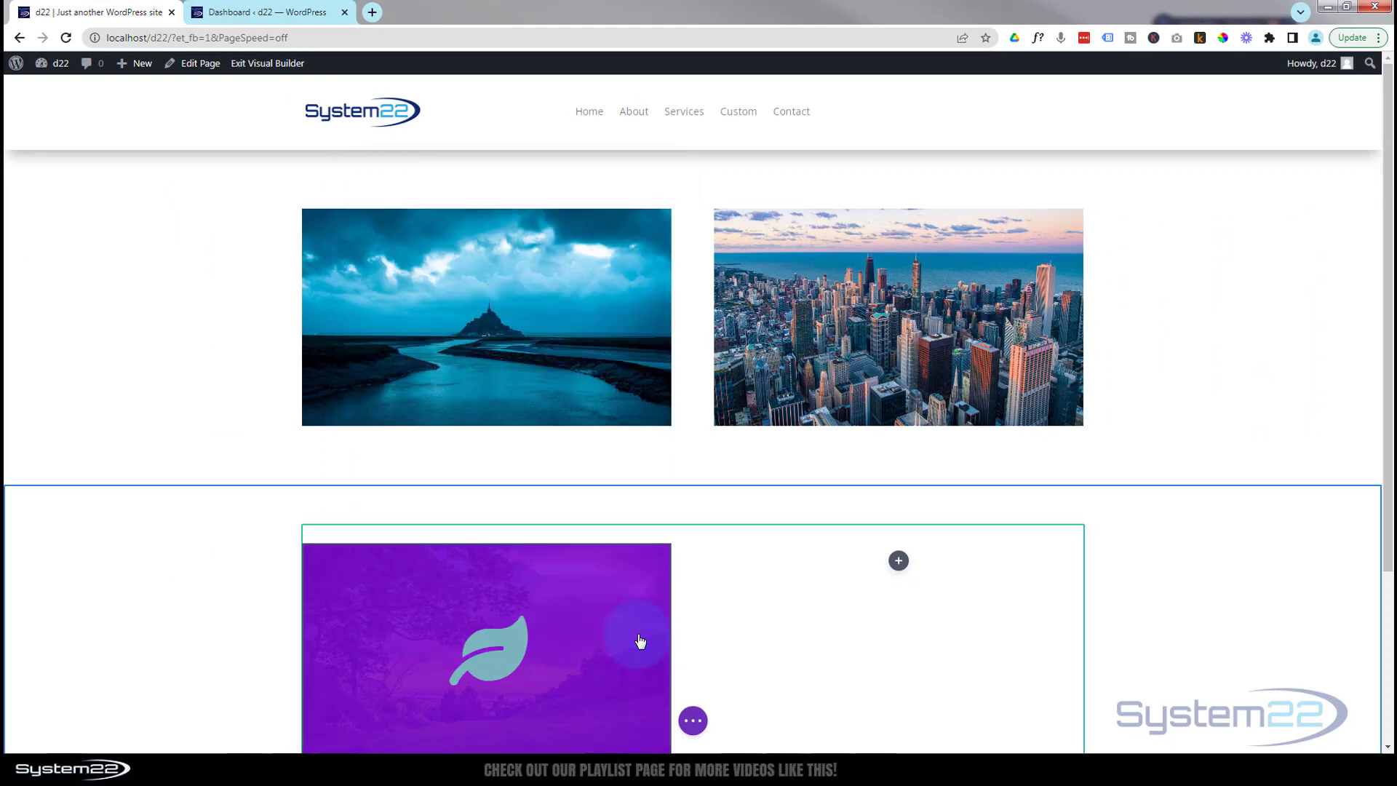
left_click(692, 720)
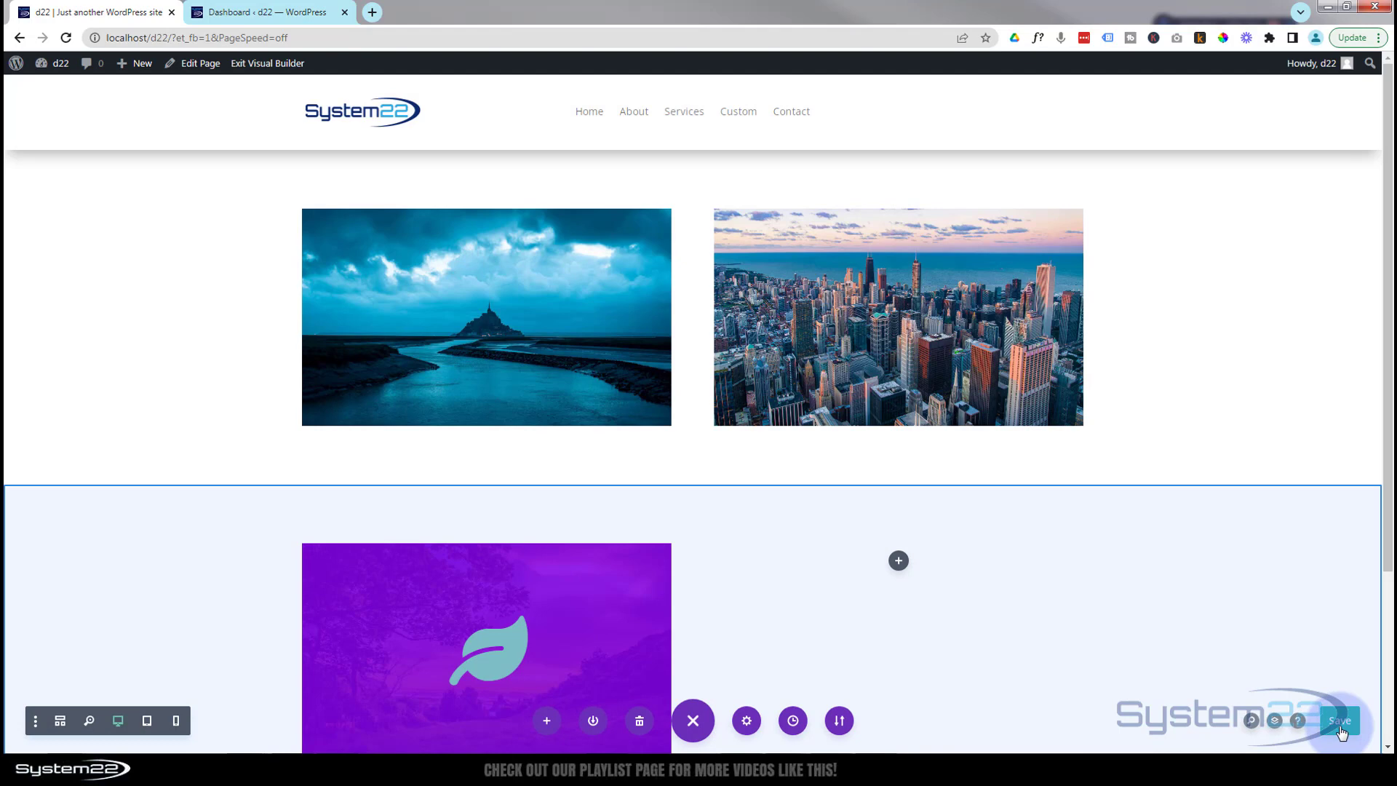
left_click(1340, 728)
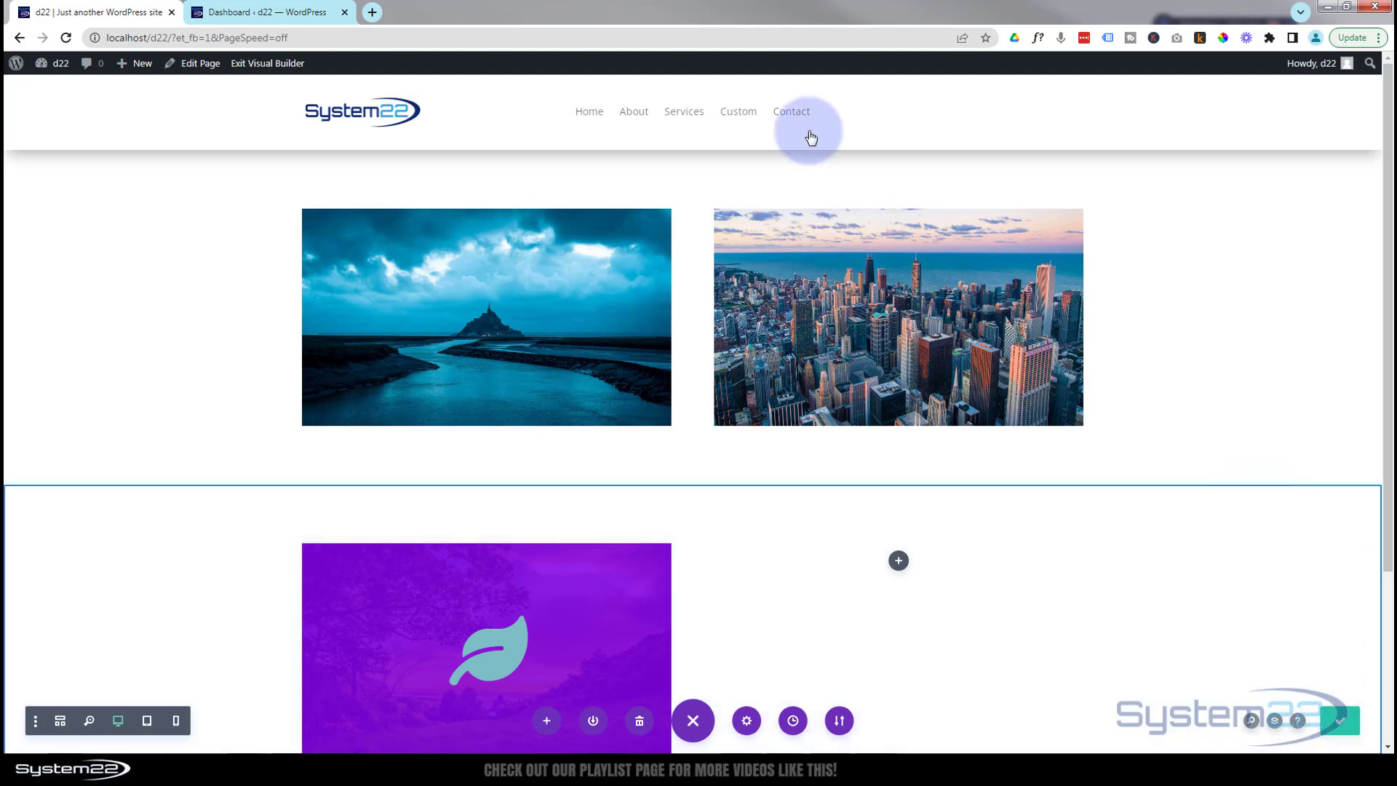
Exit the Visual Builder and test the city image's lightbox on the live page.
left_click(280, 64)
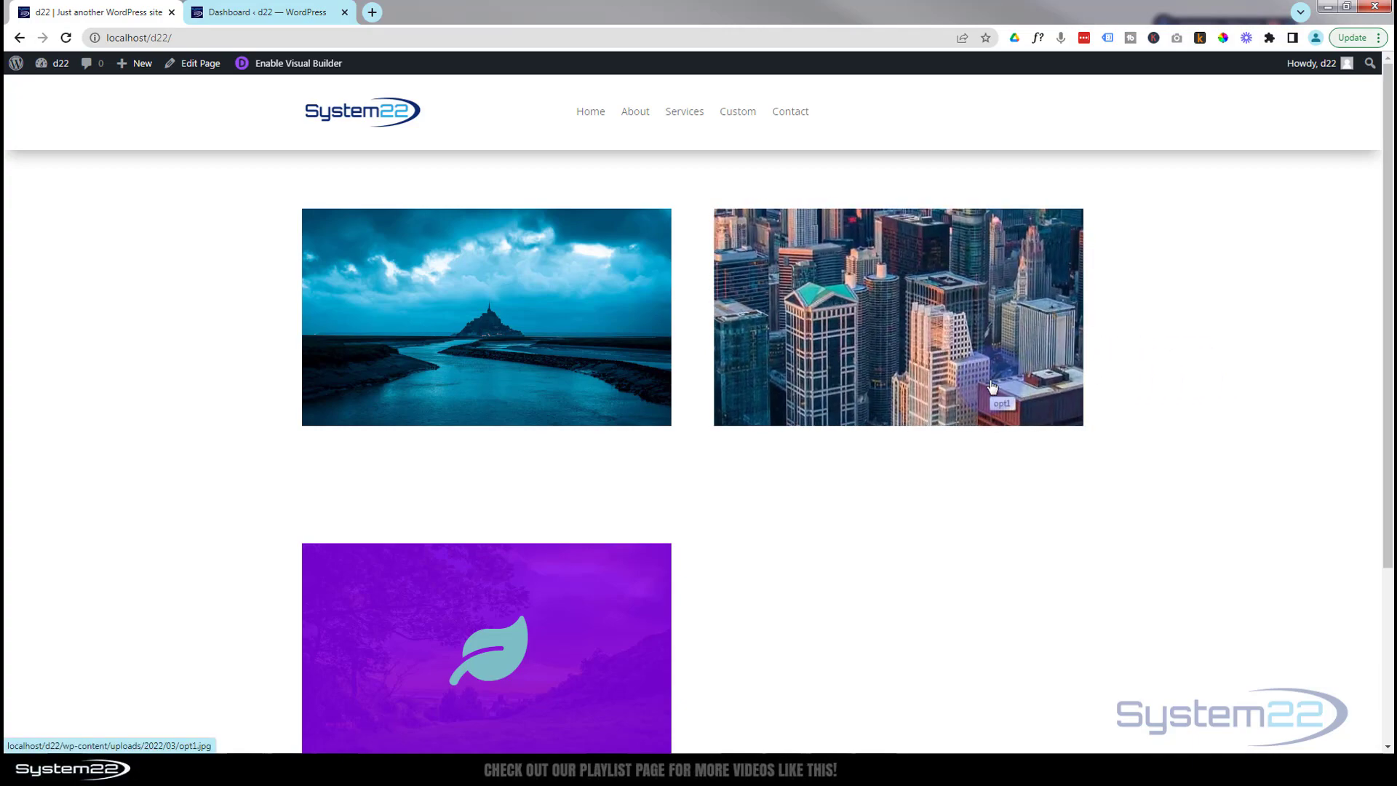
left_click(945, 368)
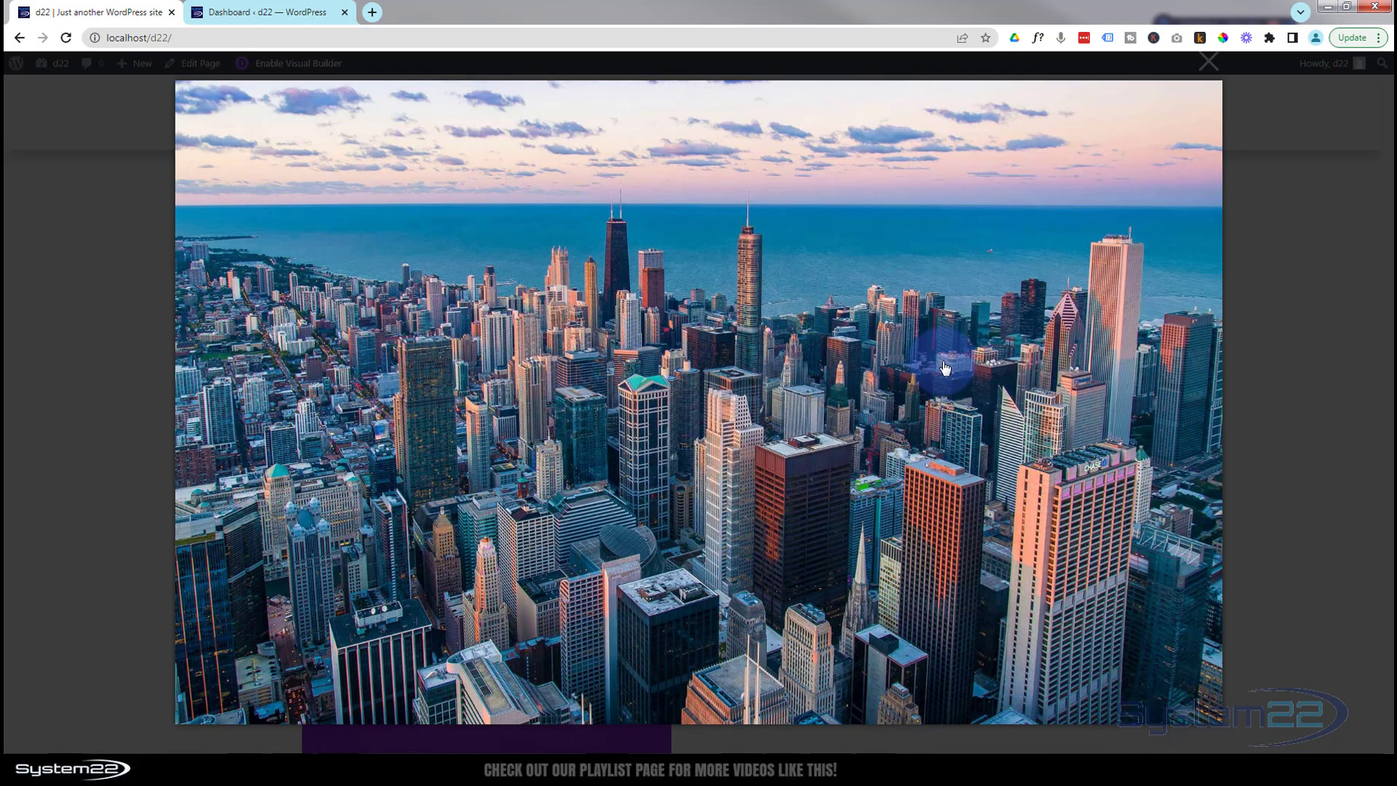
left_click(1271, 357)
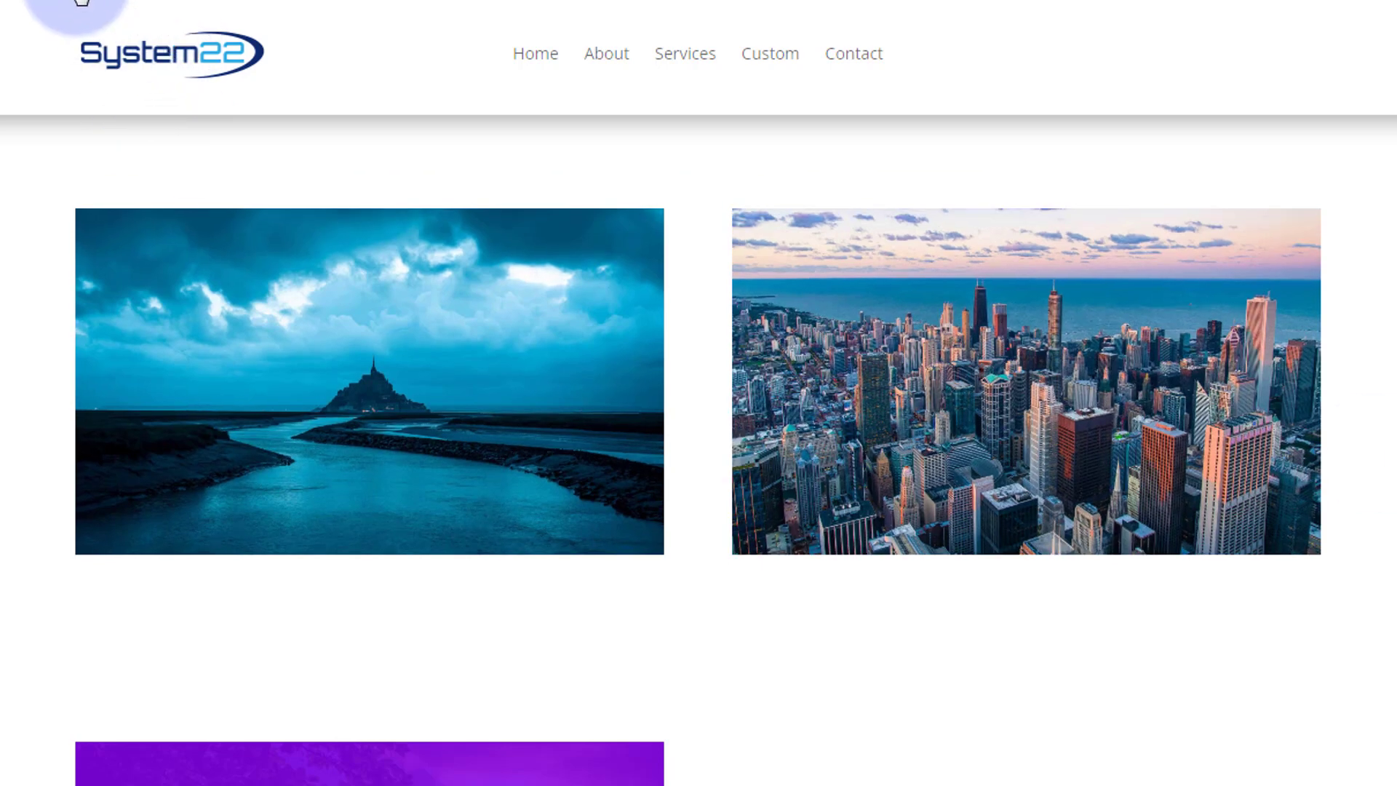
Reopen the city Image module in the Visual Builder and expand its Design-tab Transform options.
left_click(83, 2)
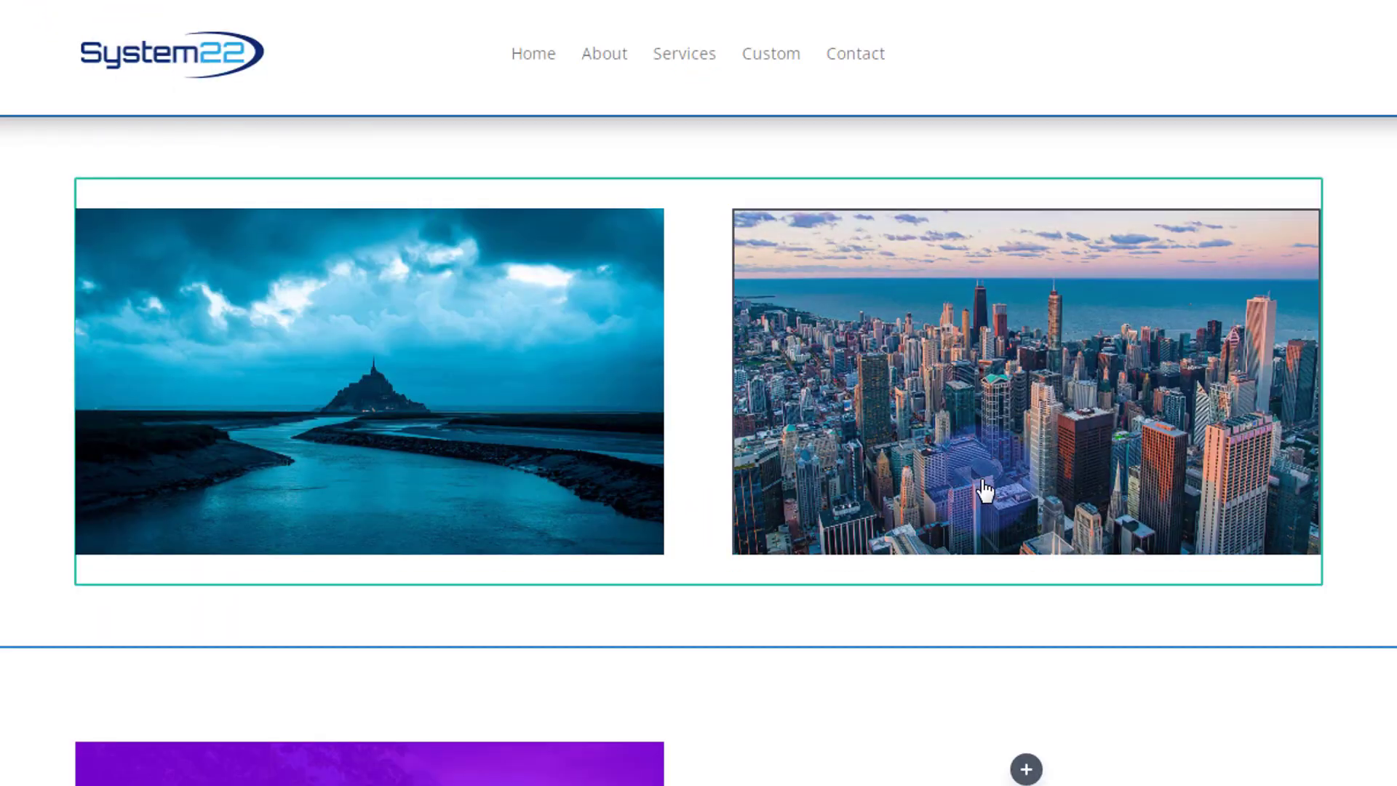
mouse_move(1004, 447)
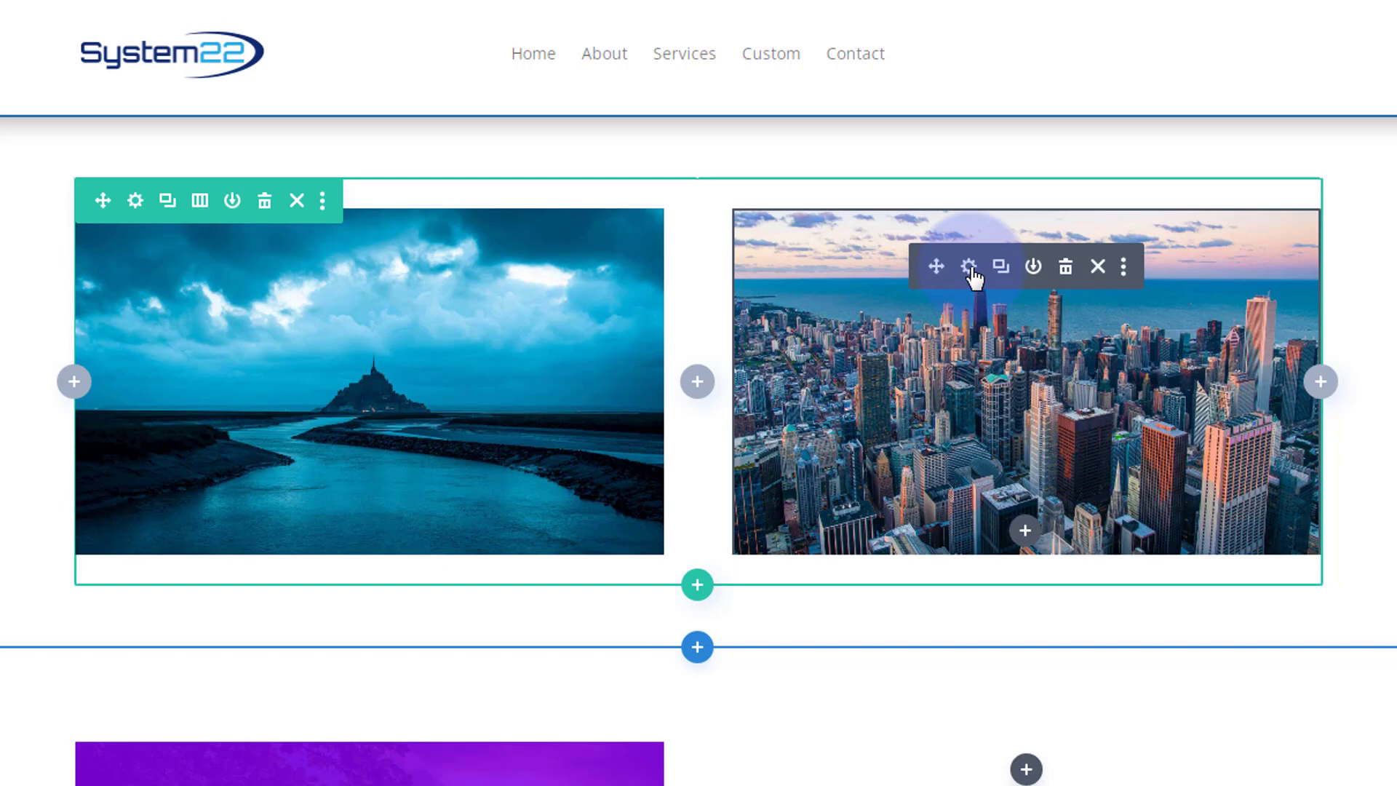
left_click(970, 268)
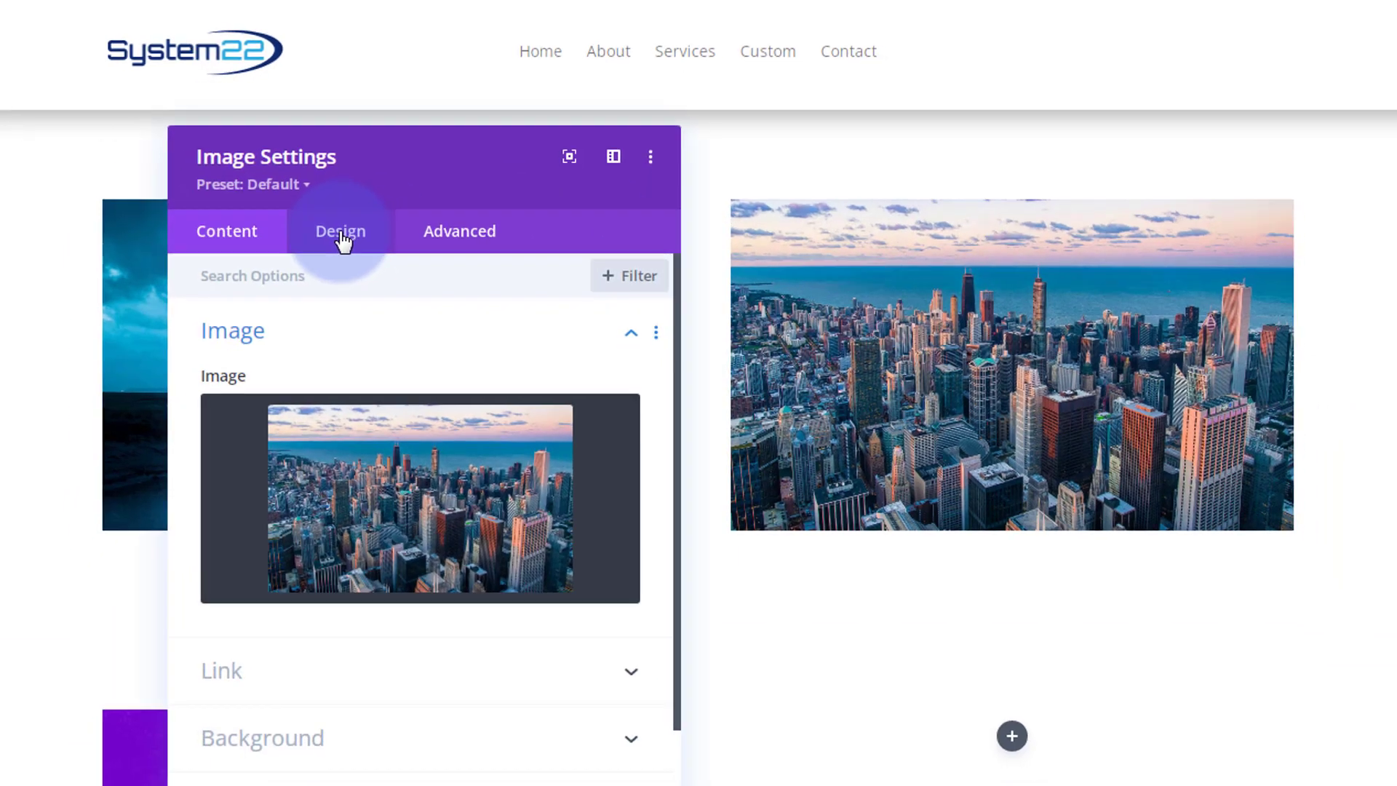
left_click(325, 247)
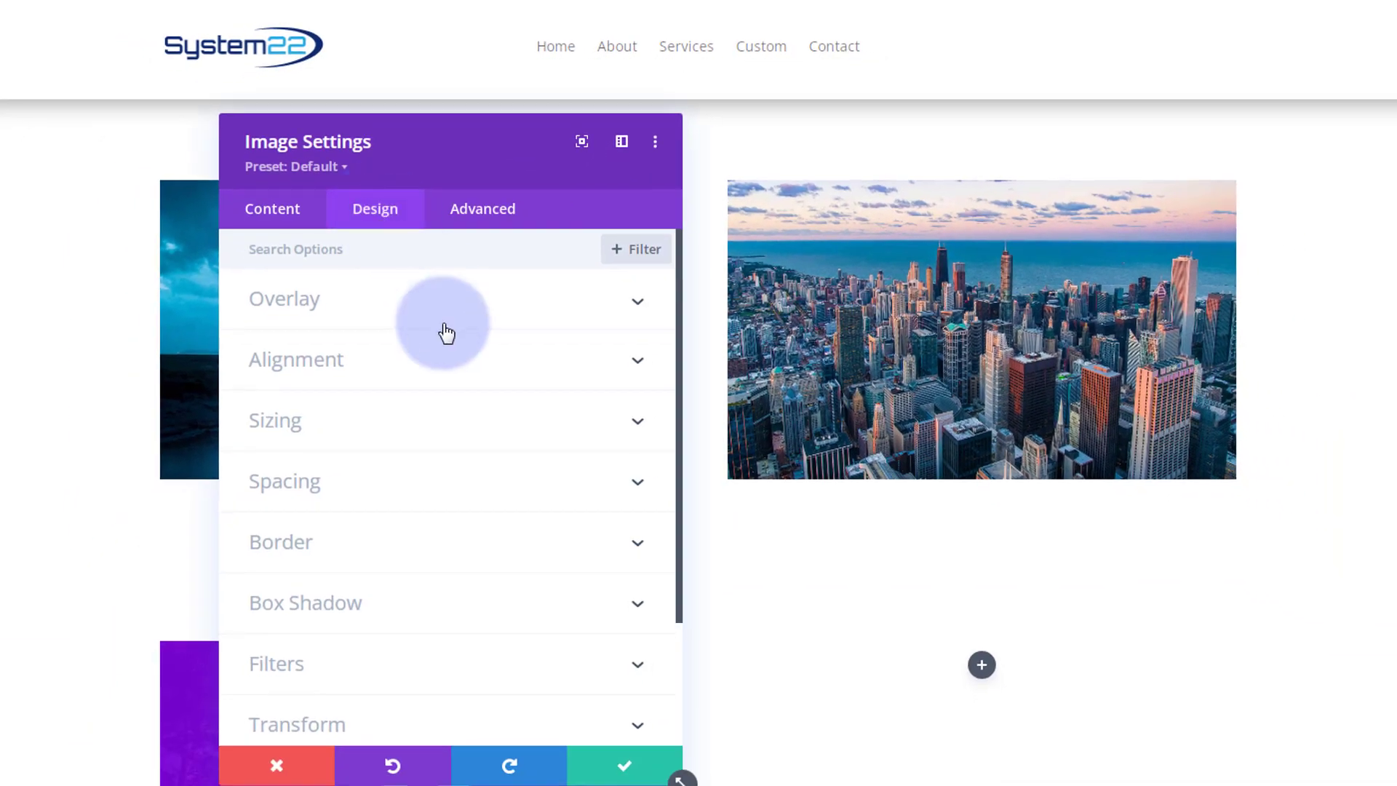
scroll(426, 360, "down", 1)
scroll(426, 360, "down", 2)
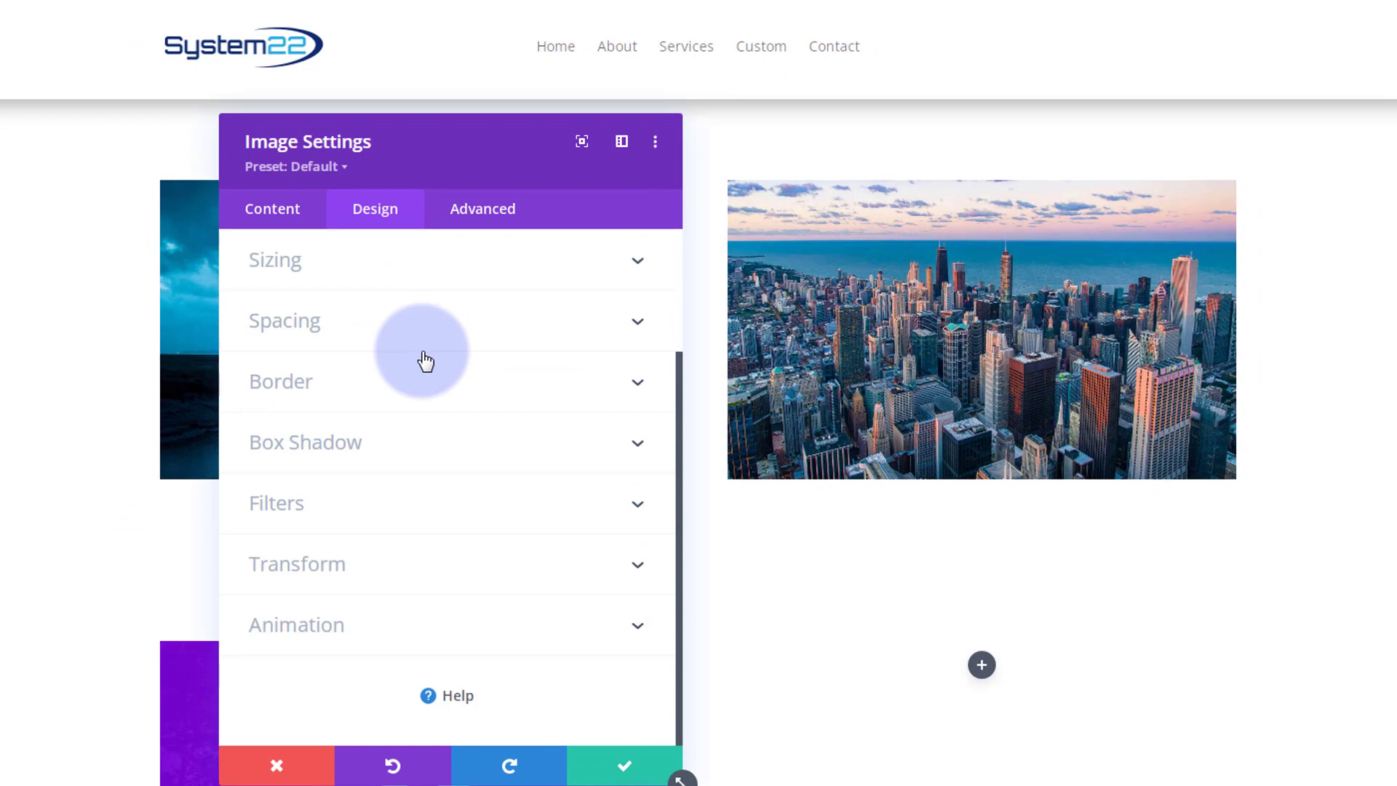
left_click(430, 569)
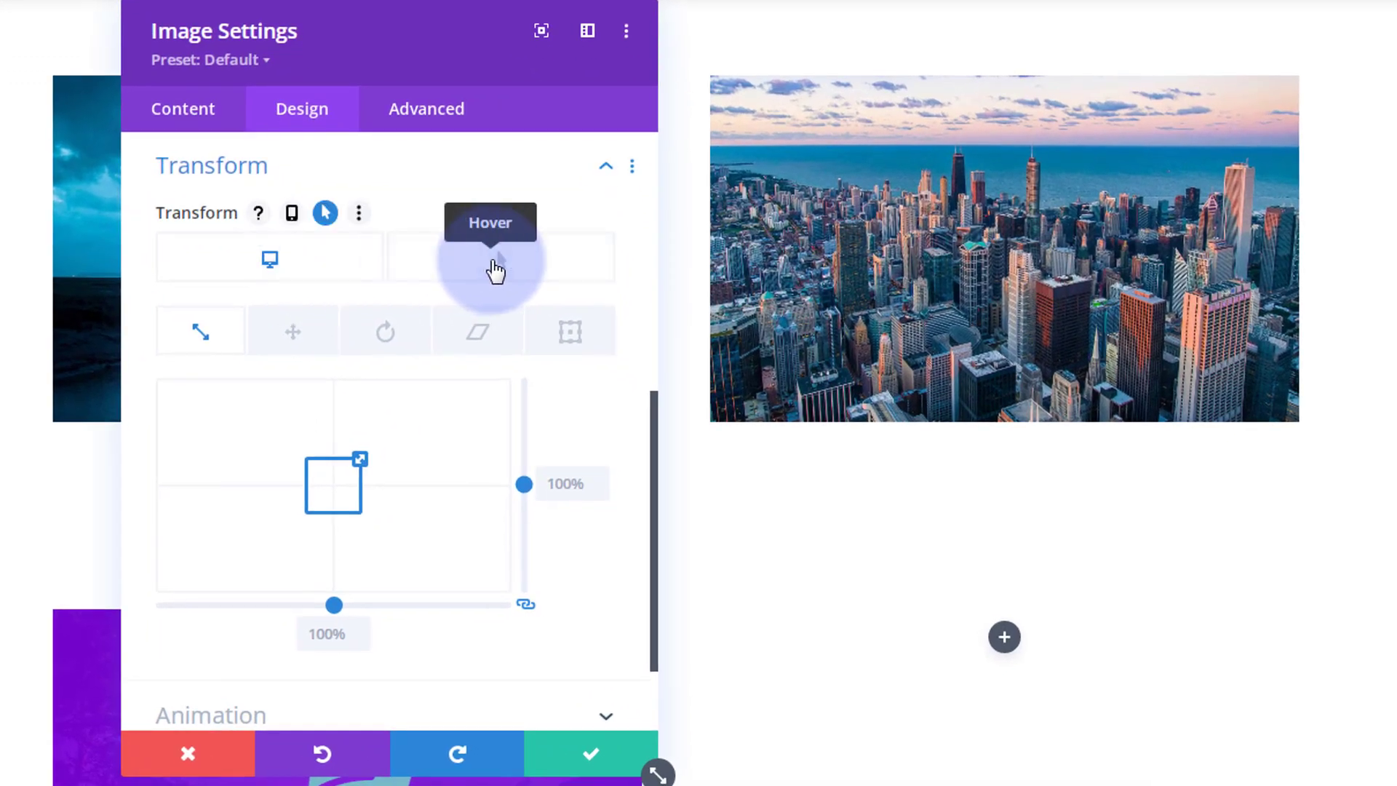
Give the city image a hover-state translate of -186px horizontally and -44px vertically.
left_click(496, 270)
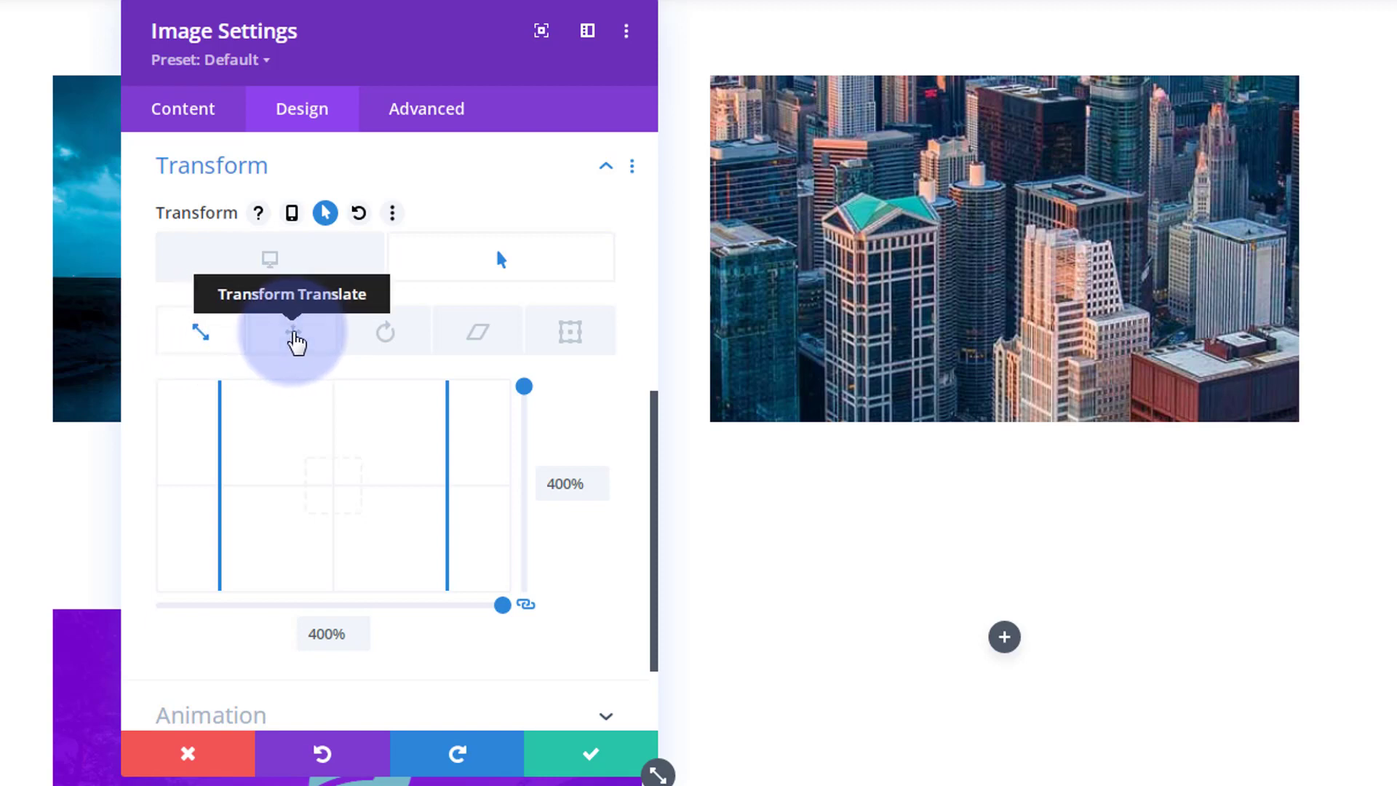
left_click(294, 336)
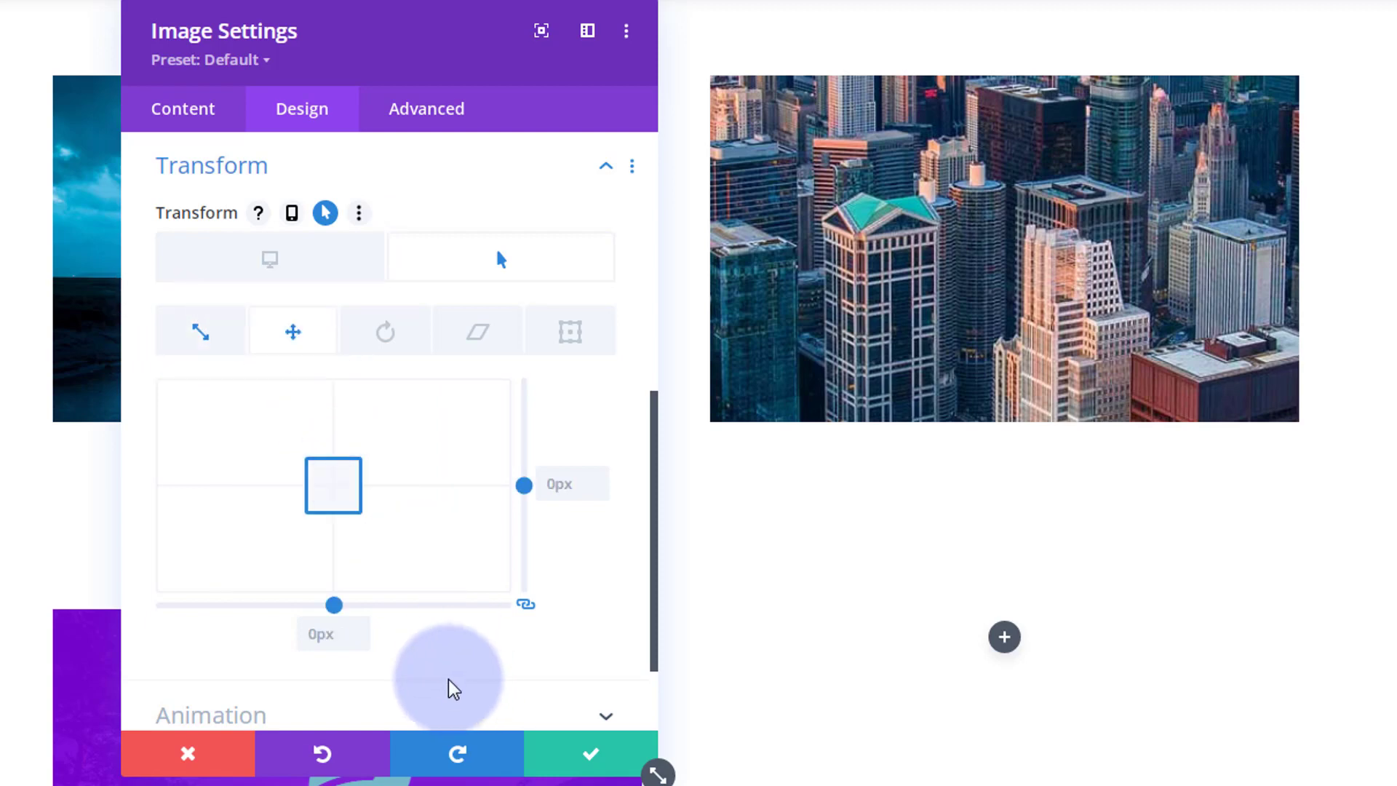
left_click_drag(333, 486, 273, 481)
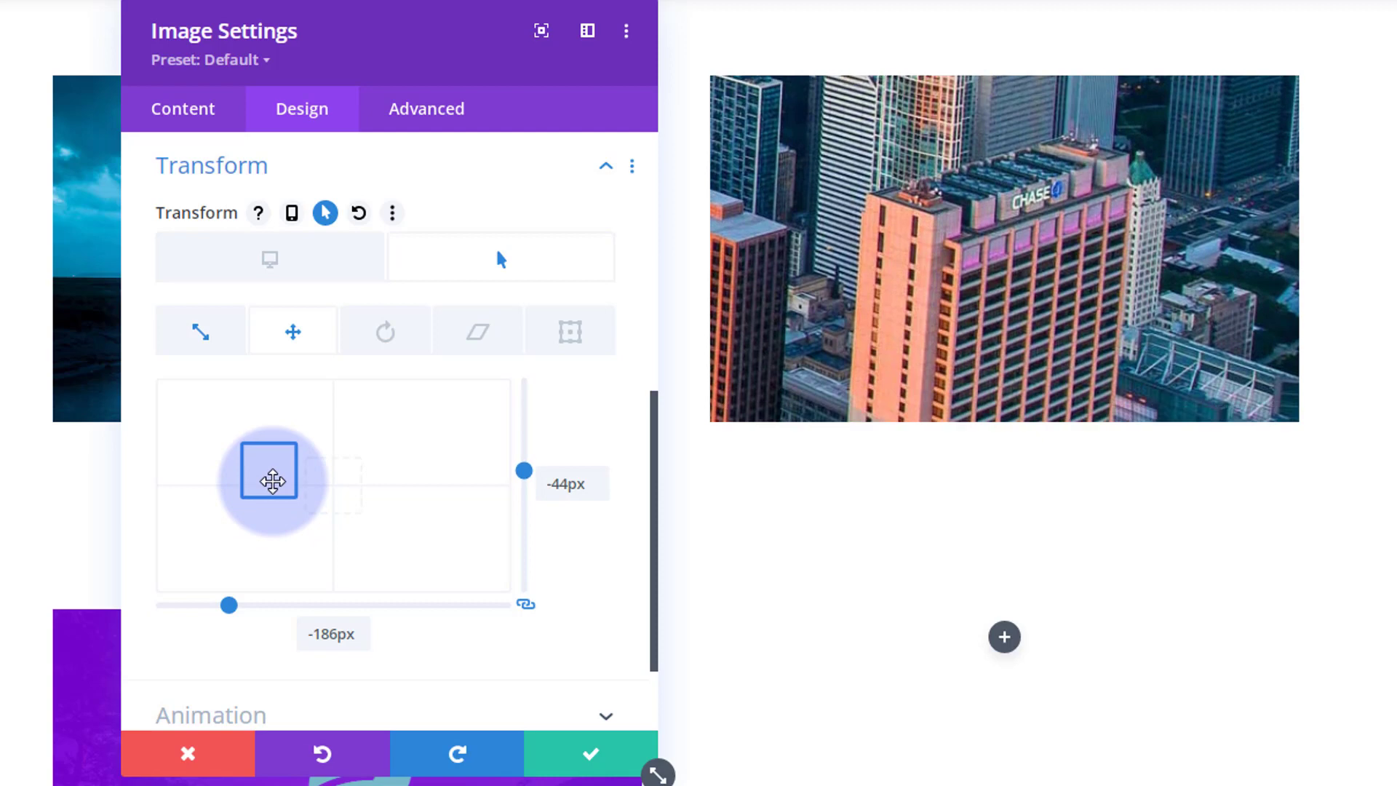
right_click(273, 481)
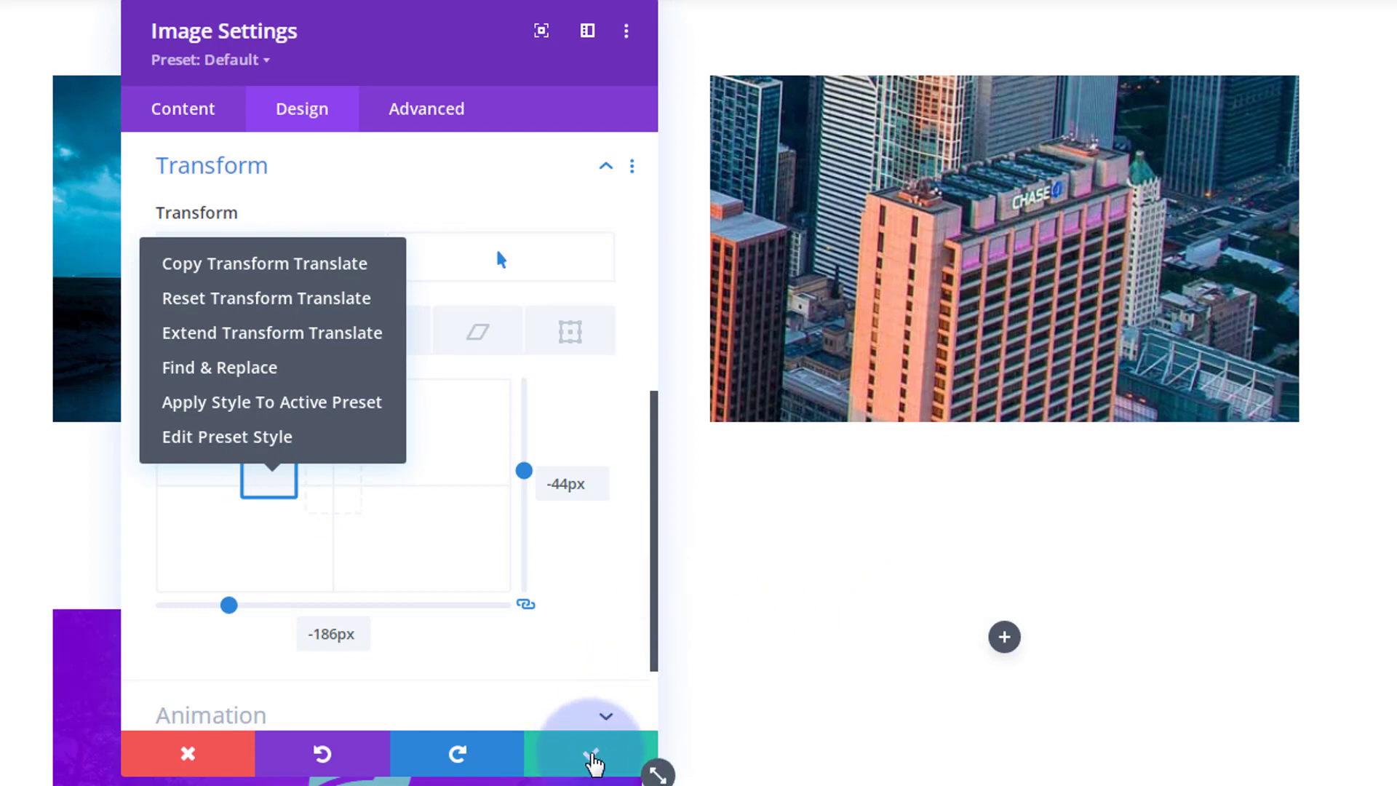
left_click(439, 644)
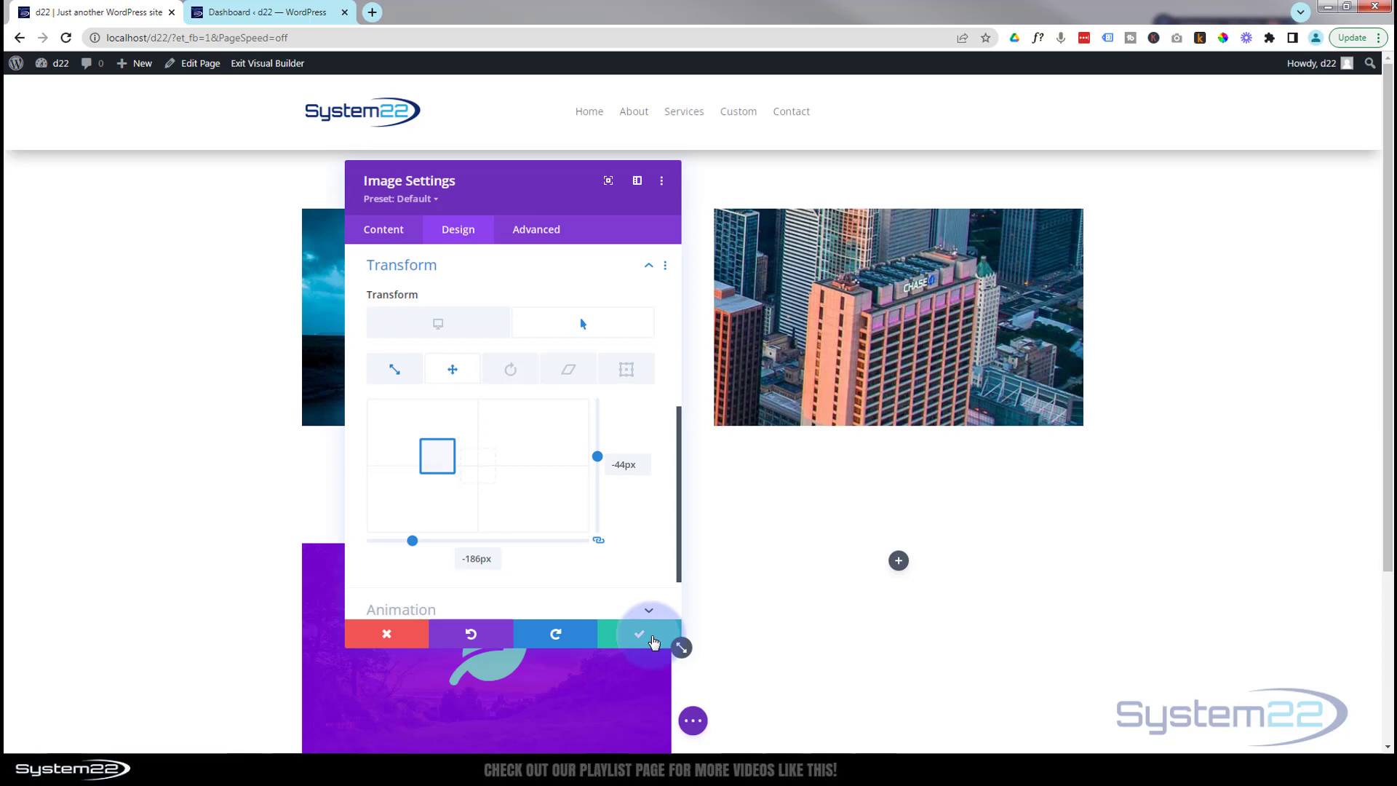
Confirm the image settings, save the page, and exit the Visual Builder.
left_click(652, 641)
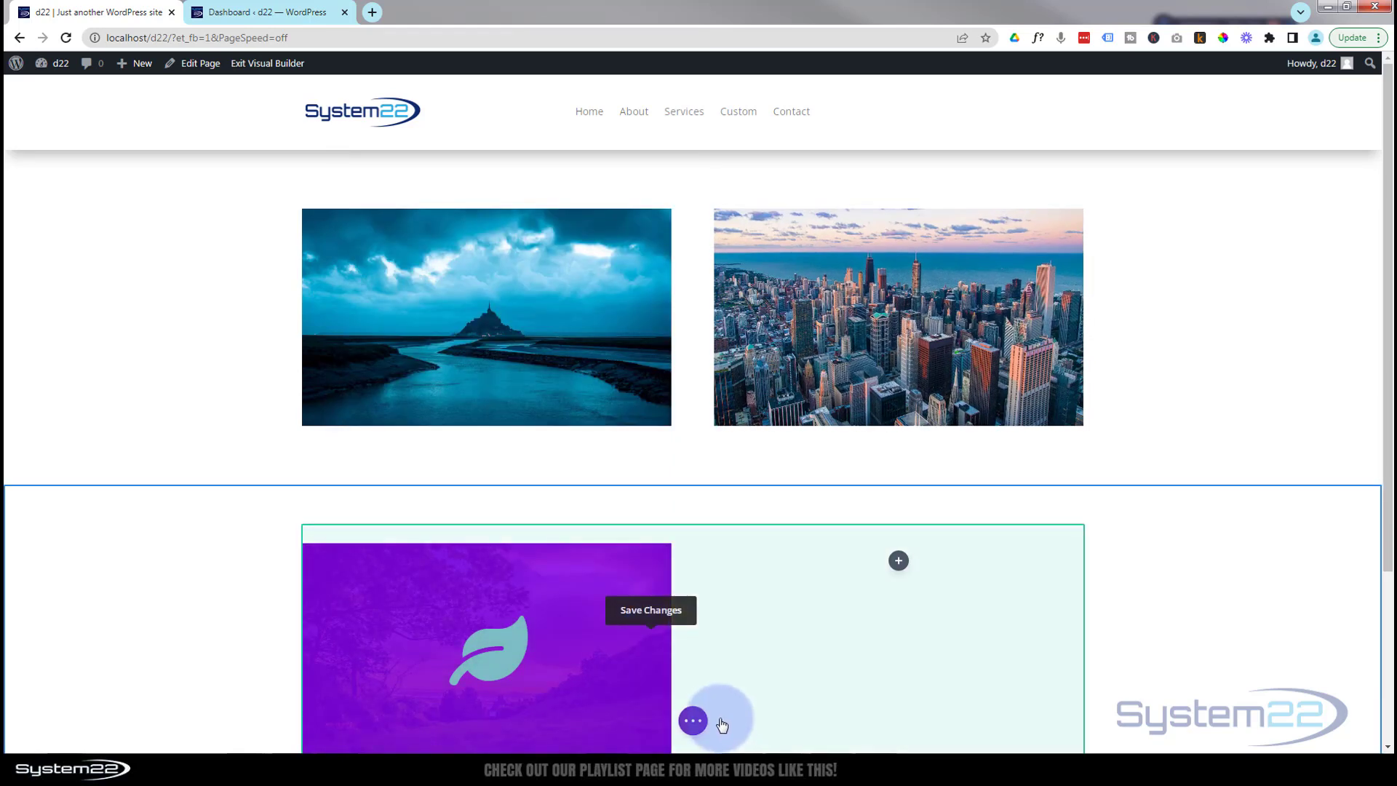
left_click(692, 720)
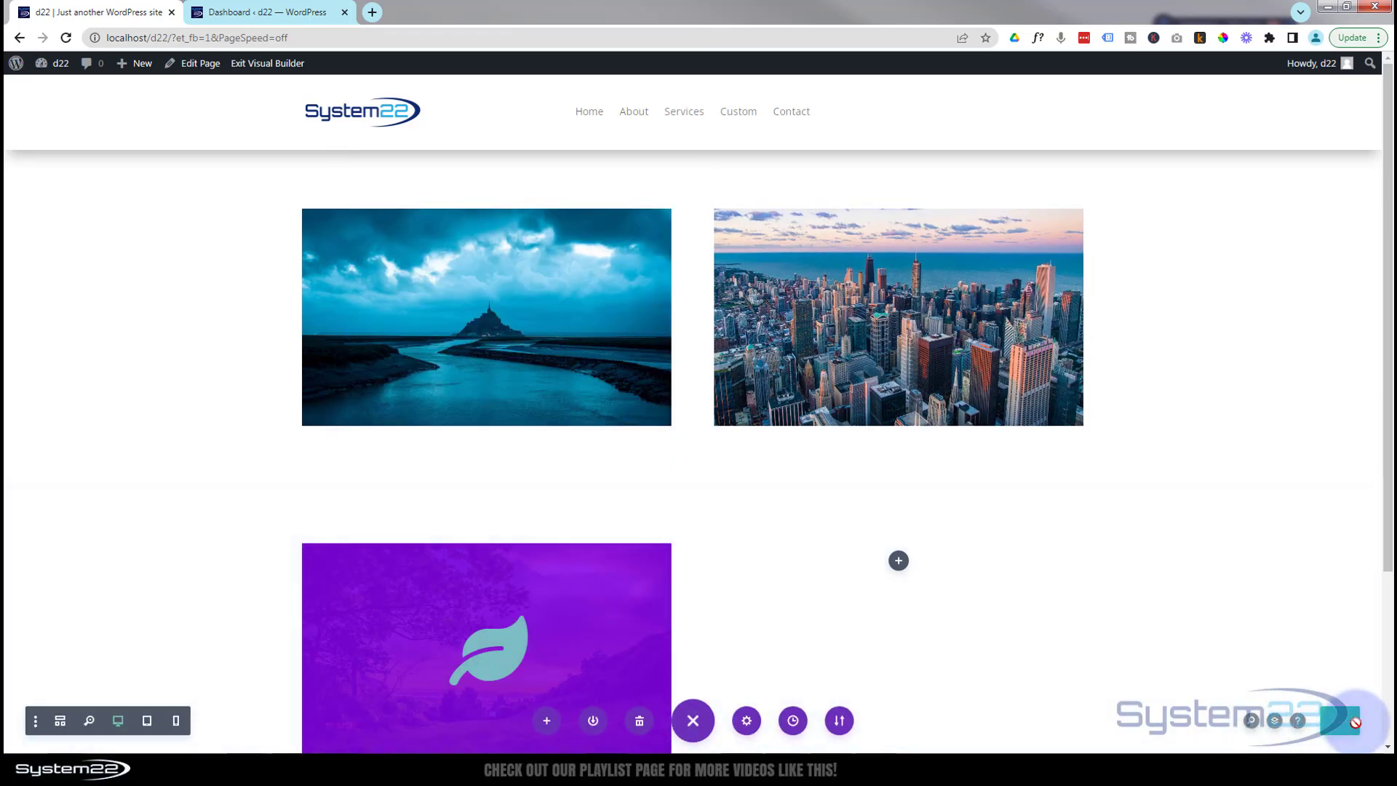
left_click(1339, 720)
left_click(256, 63)
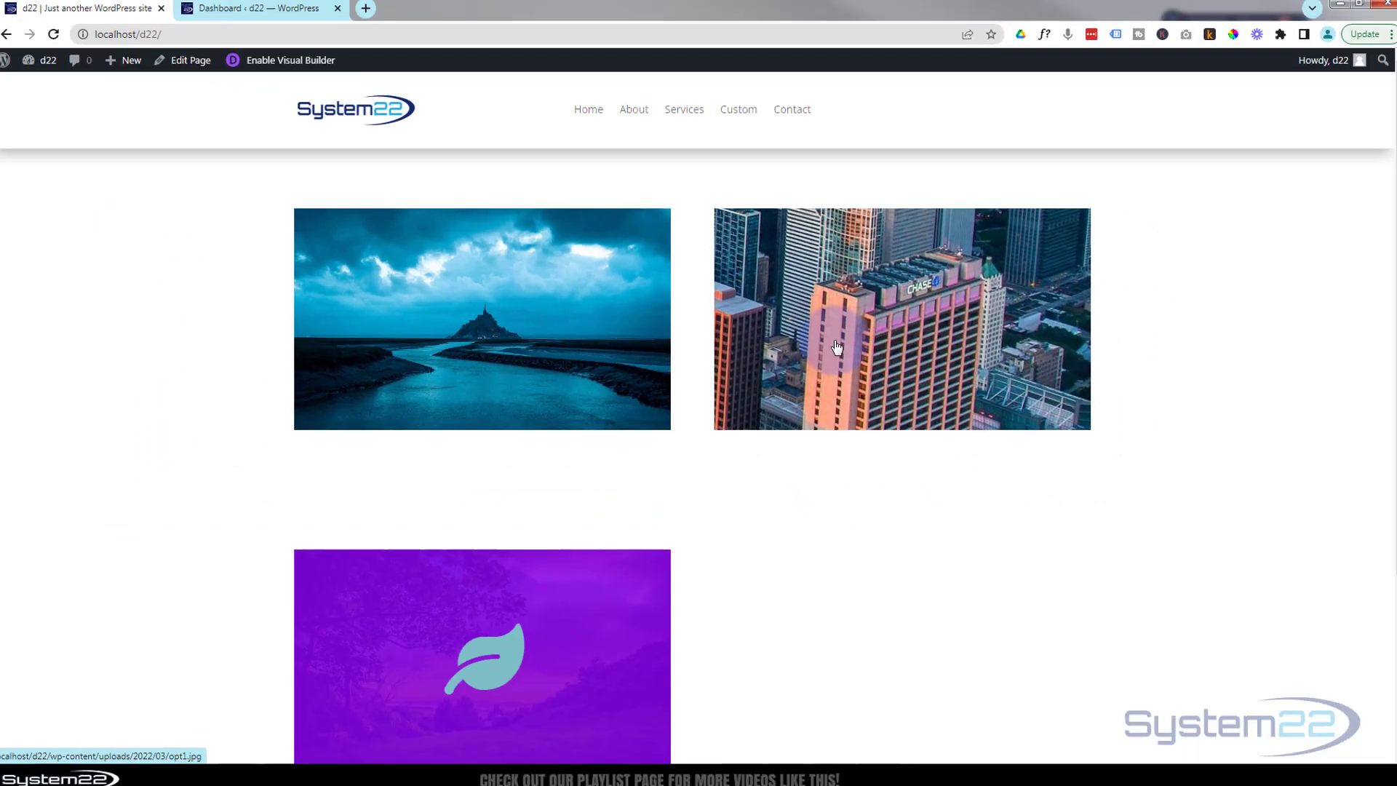
Test the live city image three times, opening and closing its lightbox each time.
left_click(836, 347)
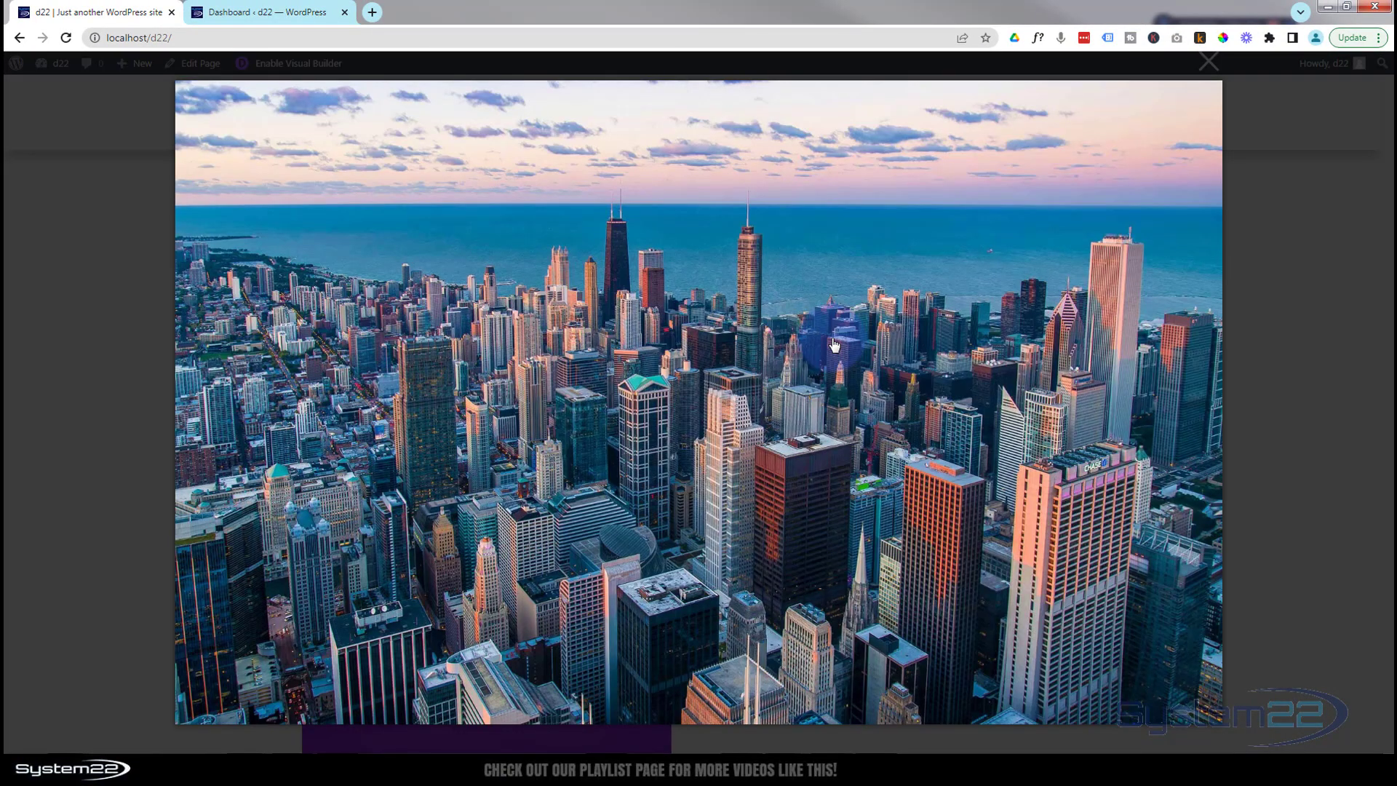
left_click(1272, 337)
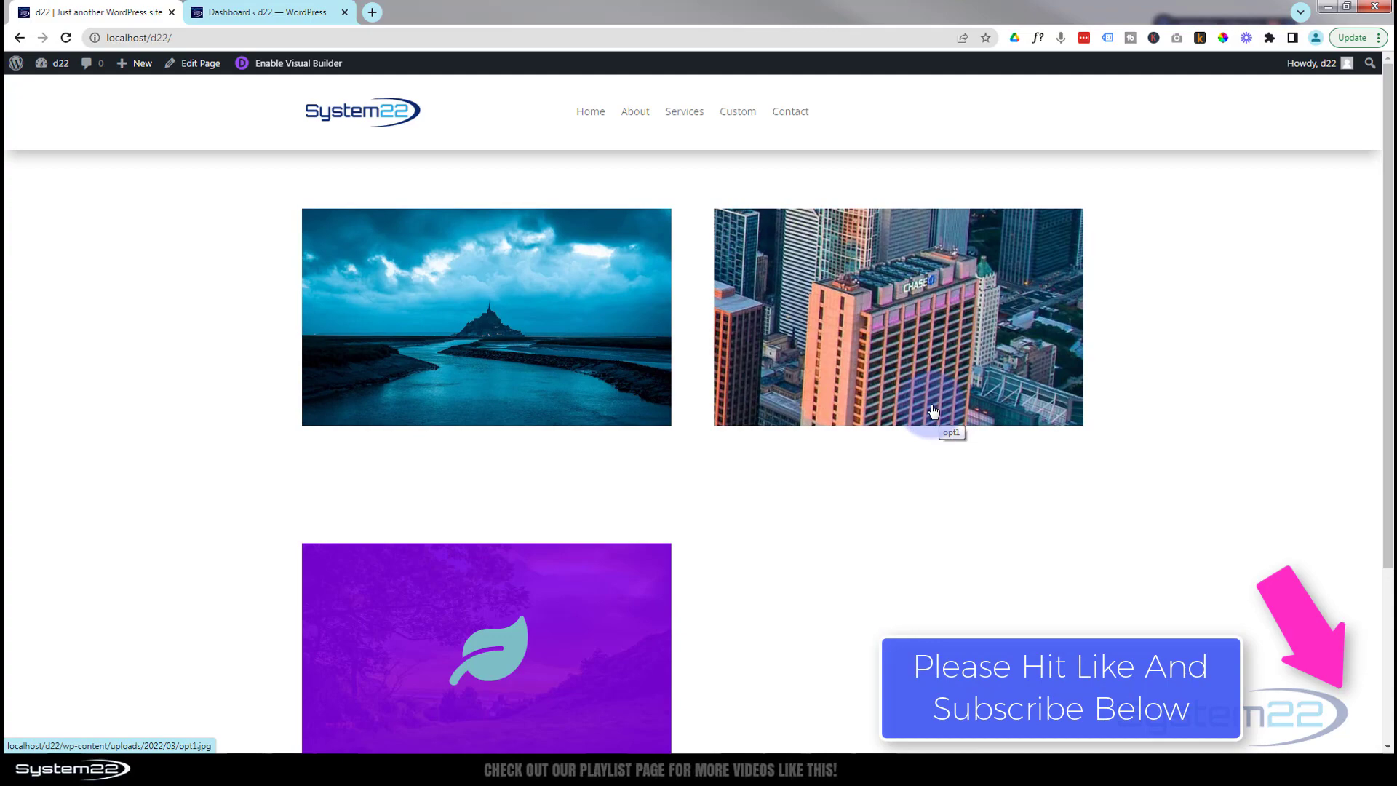
left_click(917, 397)
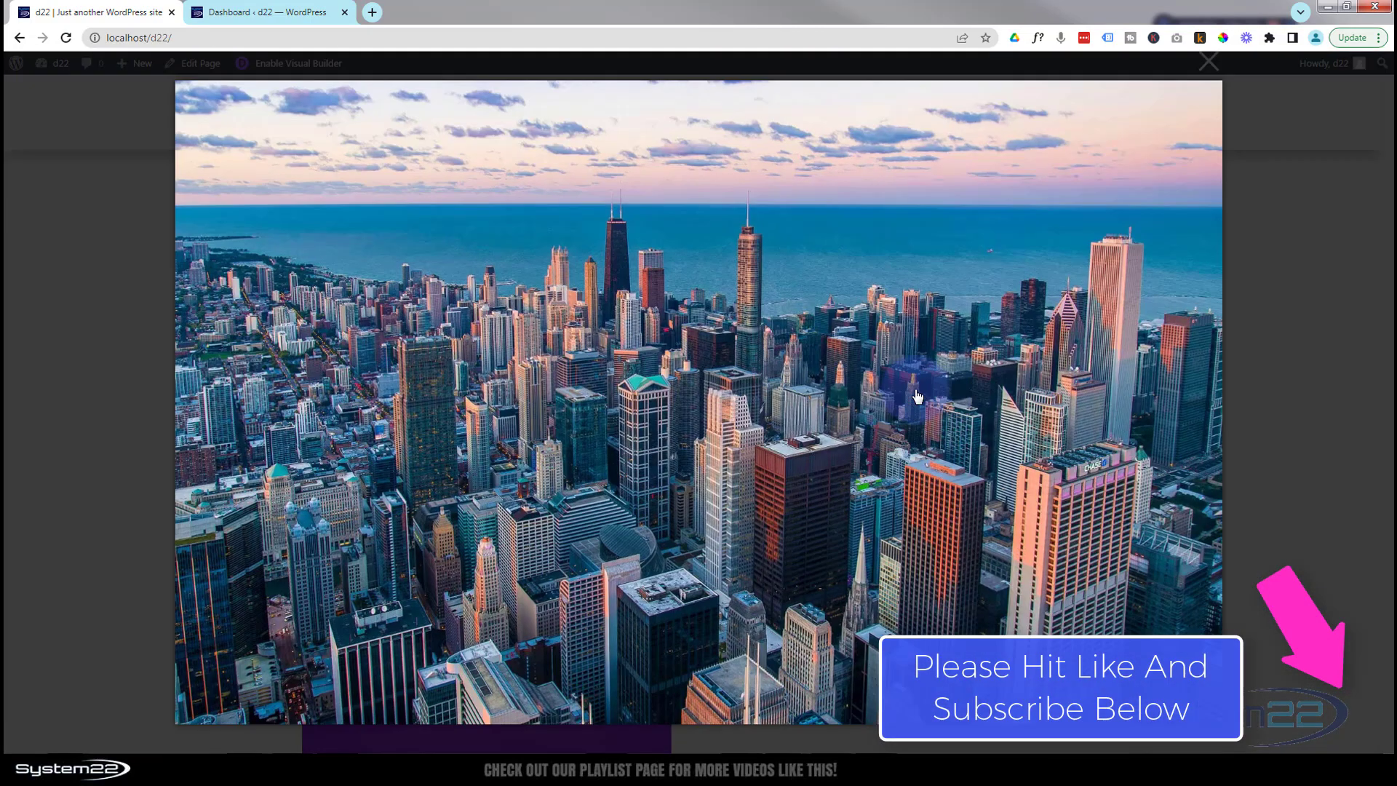
left_click(1339, 368)
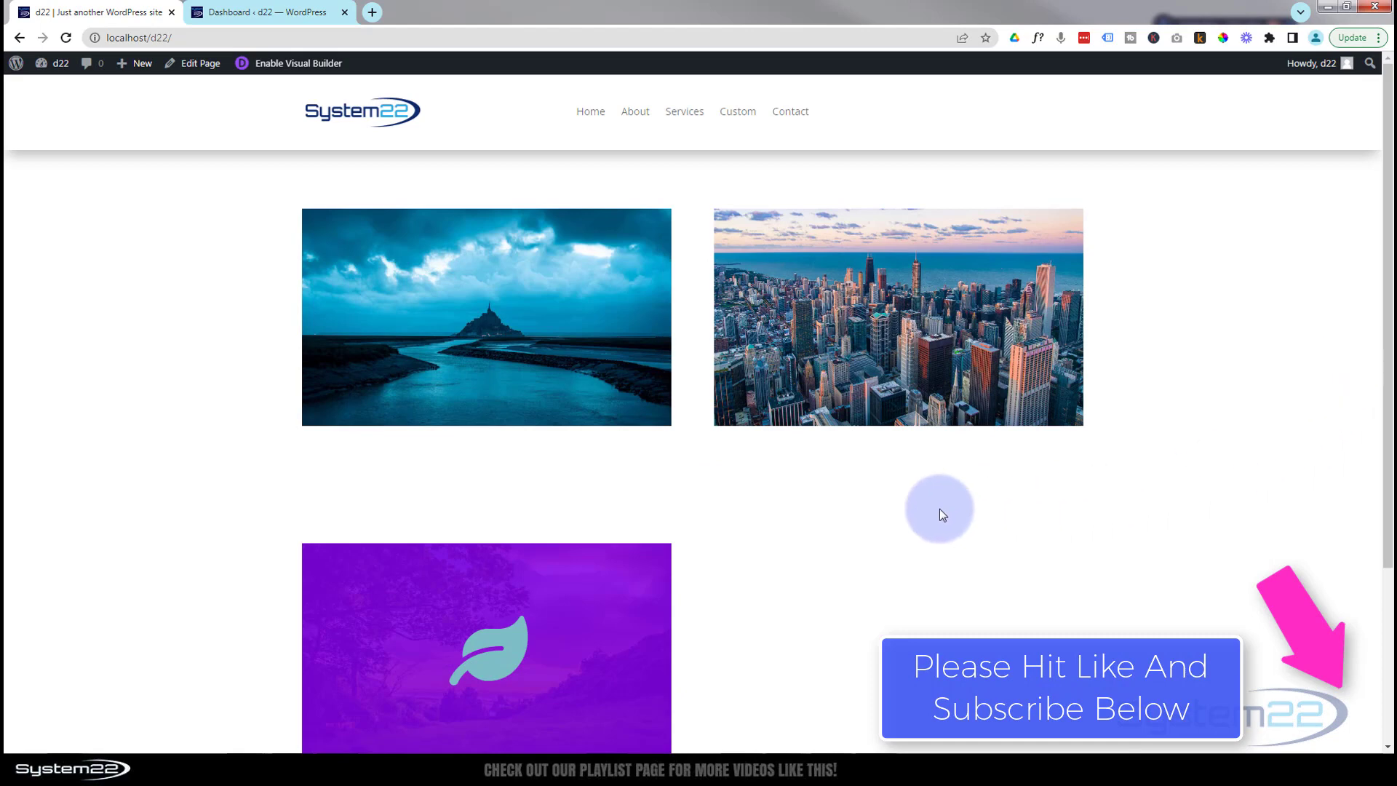
left_click(920, 422)
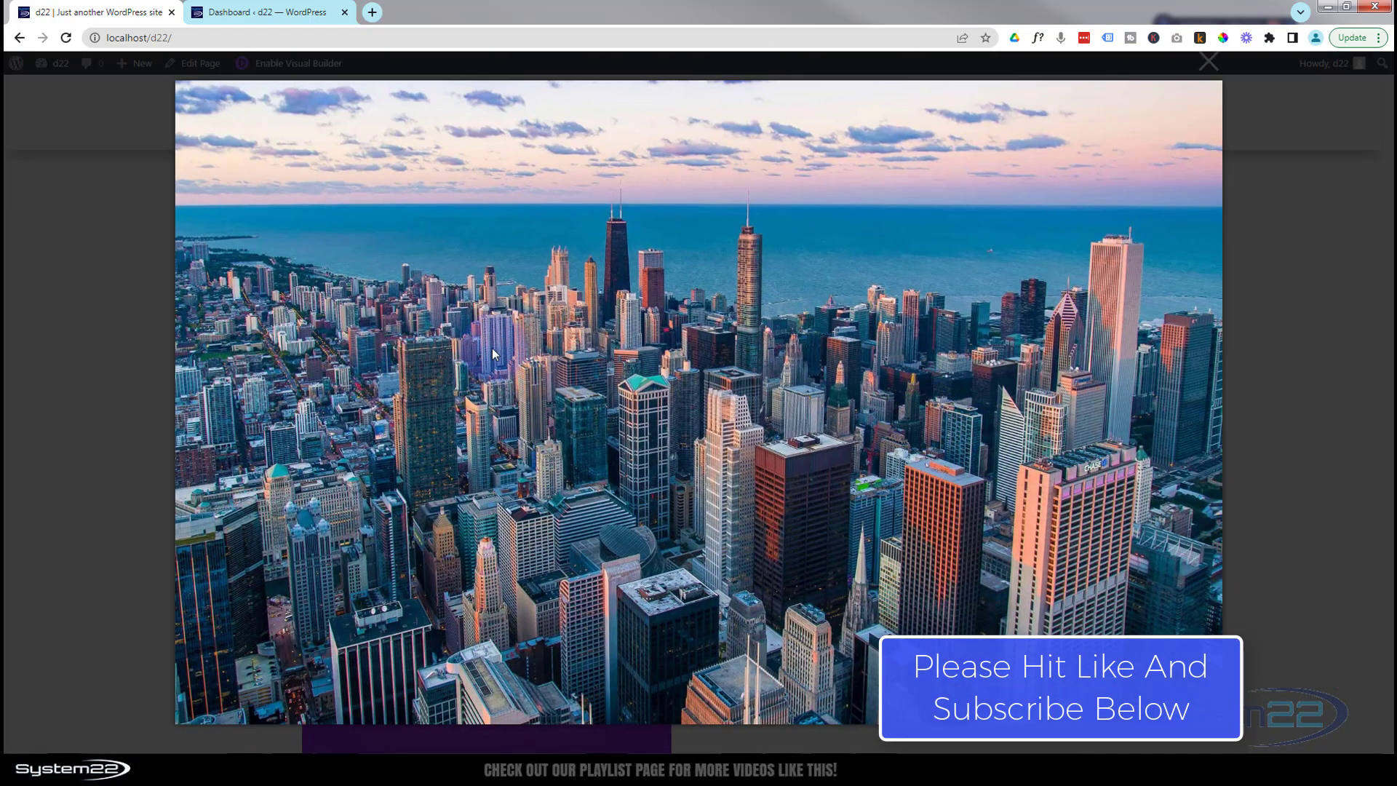
left_click(1317, 433)
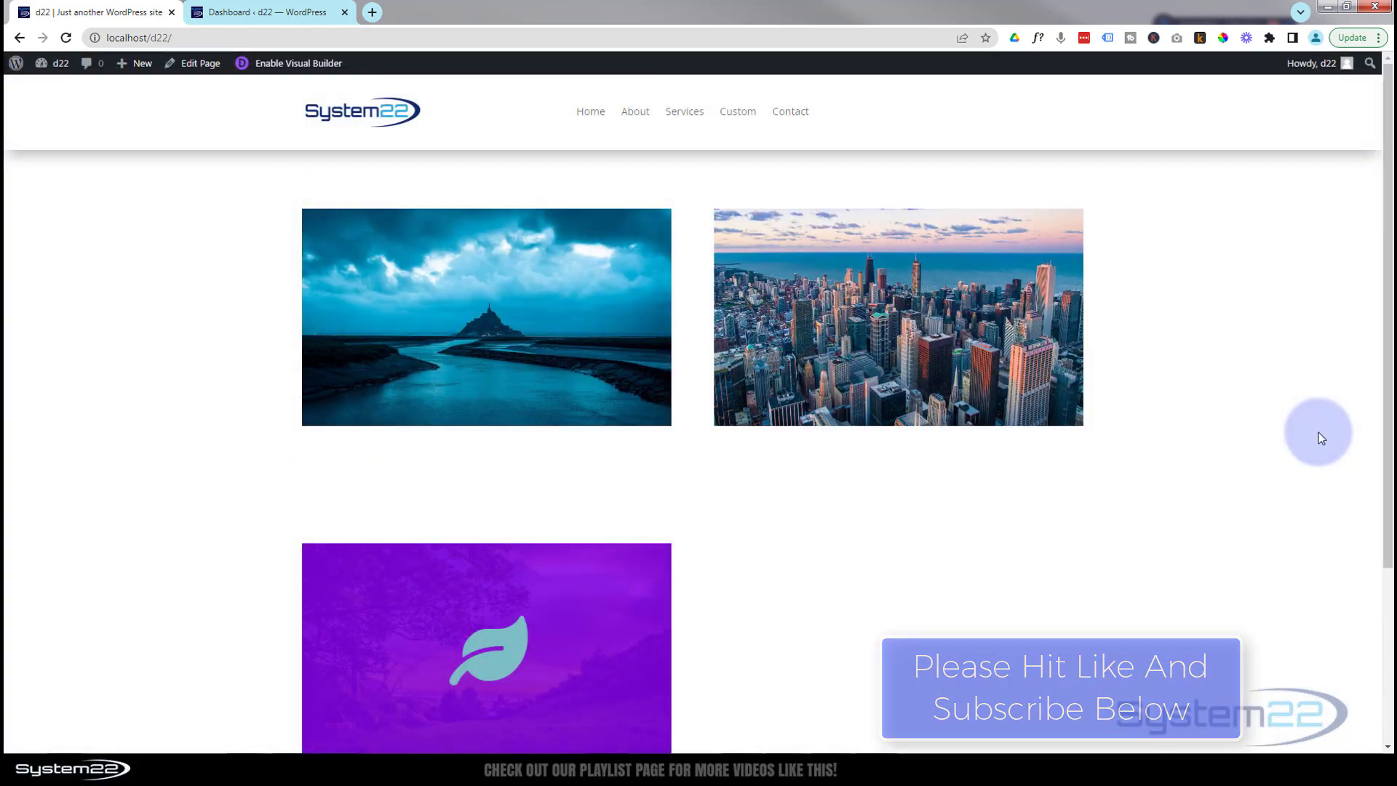